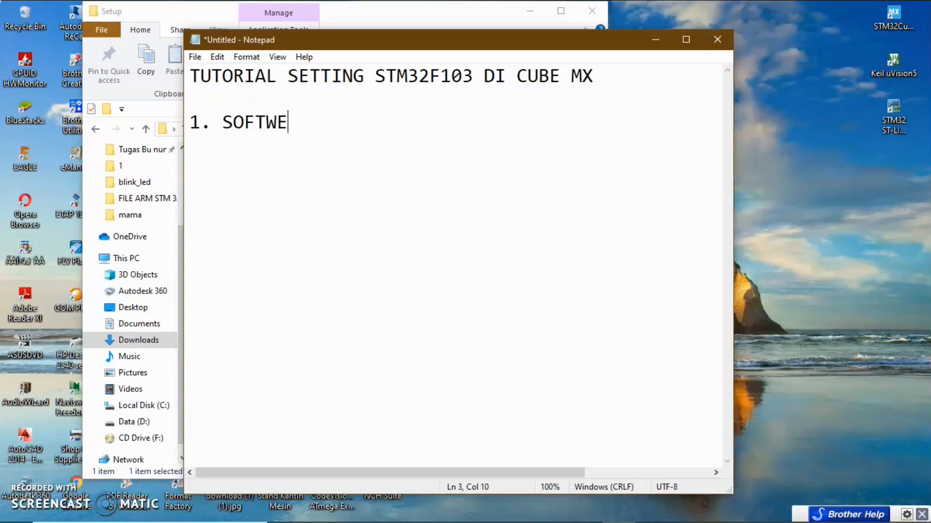
Step: Complete the heading "1. SOFTWERE YANG HARUS TERINSTALL" and add the indented item "1. STM32CUBEMX" below it
{"action": "type", "text": "RUS"}
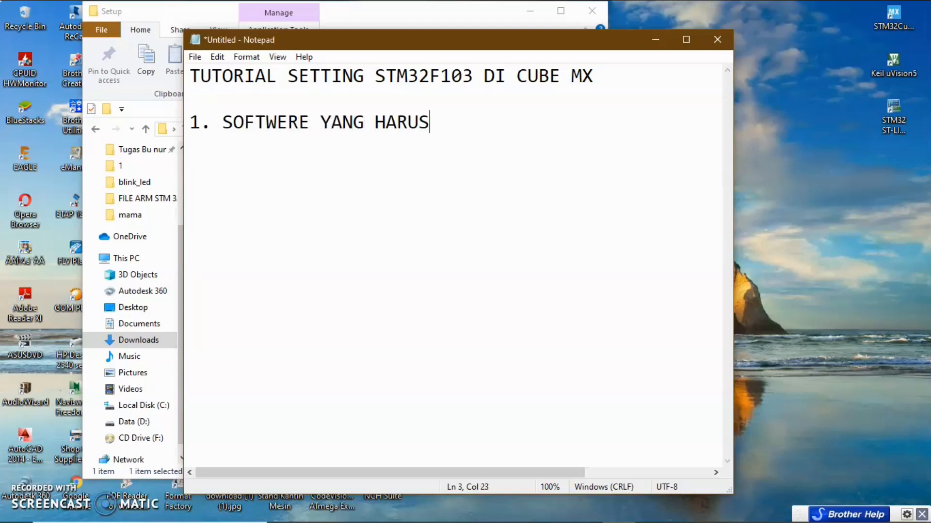
{"action": "type", "text": " TERINSTALL \t"}
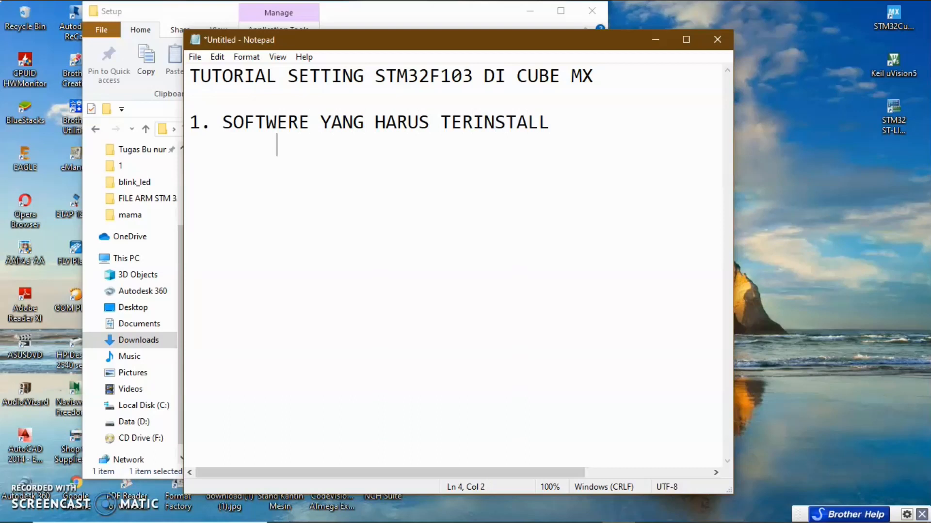
{"action": "type", "text": "1. STM32"}
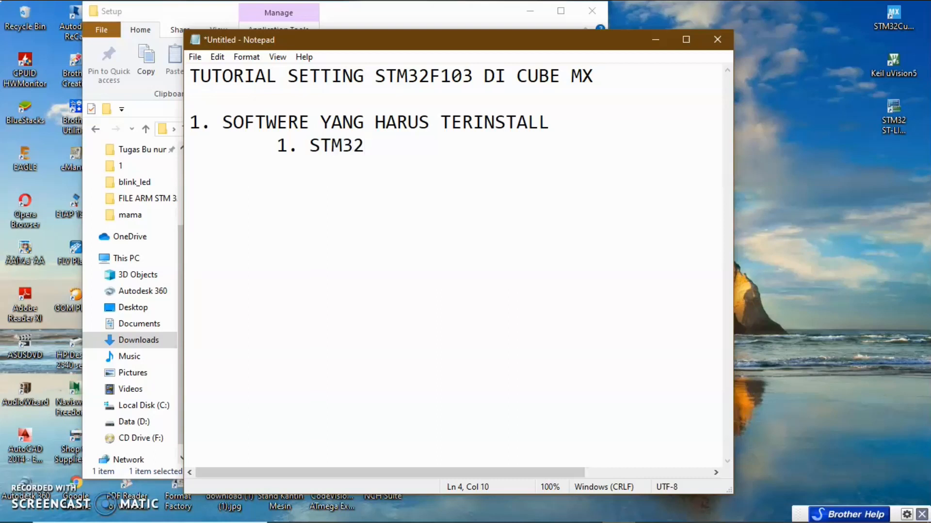
{"action": "type", "text": " CUBEMX"}
{"action": "key", "text": "Left"}
{"action": "key", "text": "Left"}
{"action": "key", "text": "Left"}
{"action": "key", "text": "Left"}
{"action": "key", "text": "Left"}
{"action": "key", "text": "Left"}
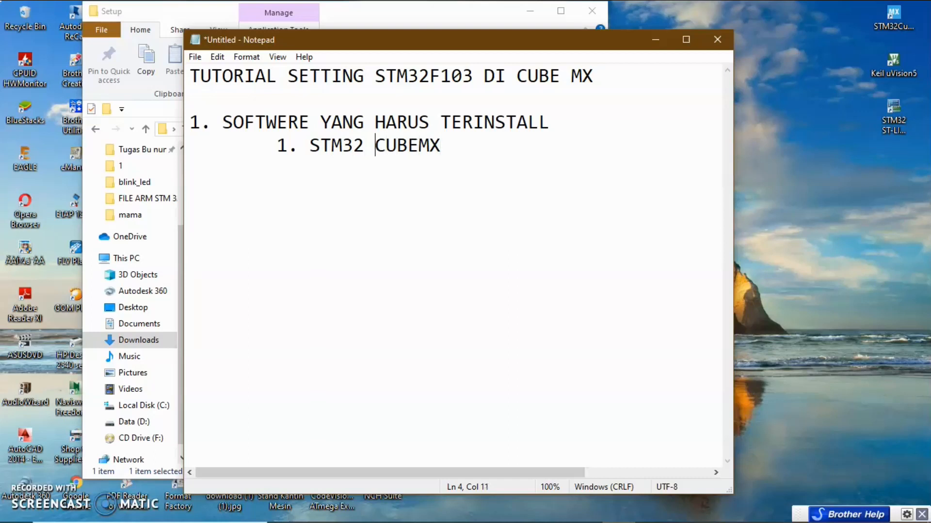
{"action": "key", "text": "BackSpace"}
{"action": "key", "text": "Right"}
{"action": "key", "text": "Right"}
{"action": "key", "text": "End"}
Step: Add the second indented item "2. KEIL uvision" to the list of required software
{"action": "key", "text": "Return"}
{"action": "type", "text": "2."}
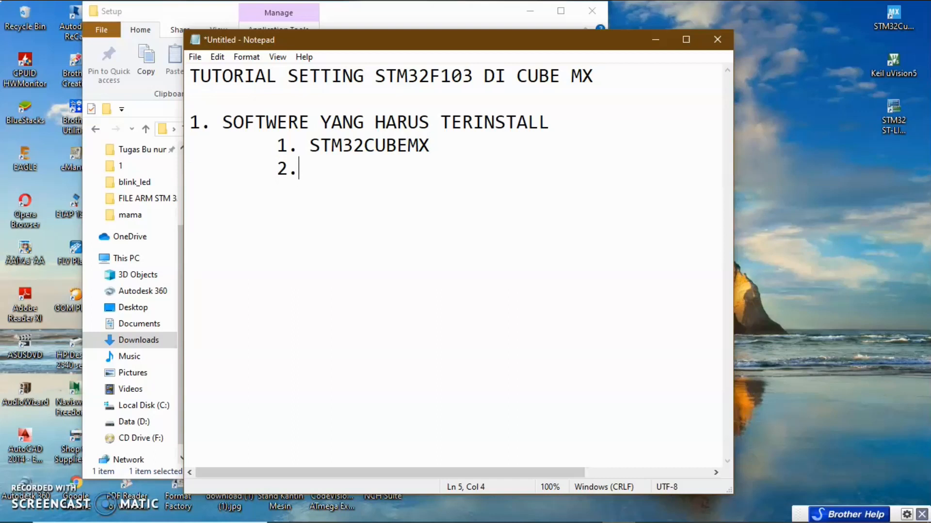
{"action": "type", "text": " KEIL"}
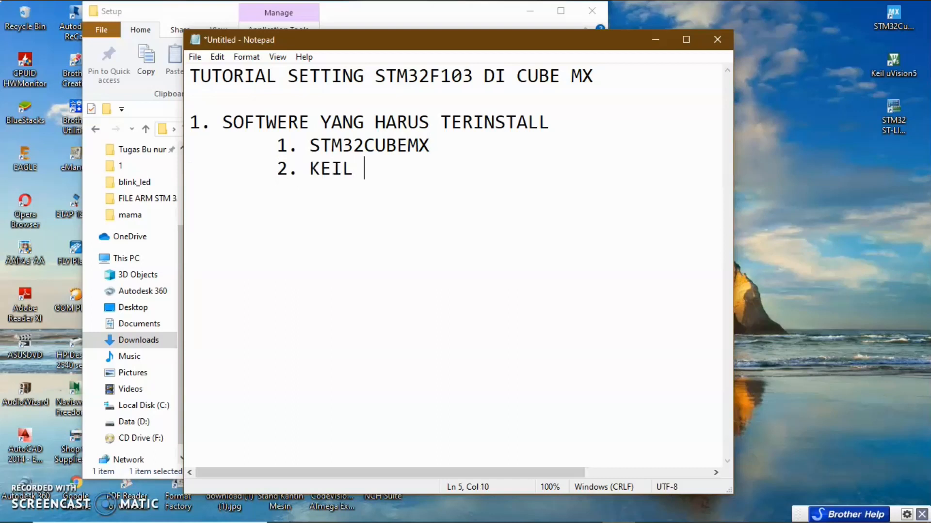
{"action": "type", "text": " uvision"}
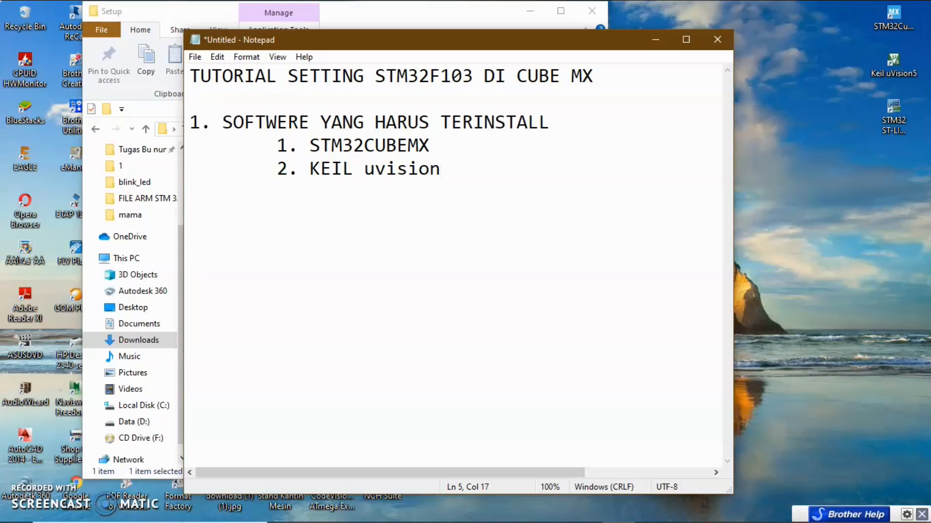
Step: Add the unindented instruction "2. buka softwere stm32cubemx" below the software list
{"action": "key", "text": "Return"}
{"action": "type", "text": "2. buka "}
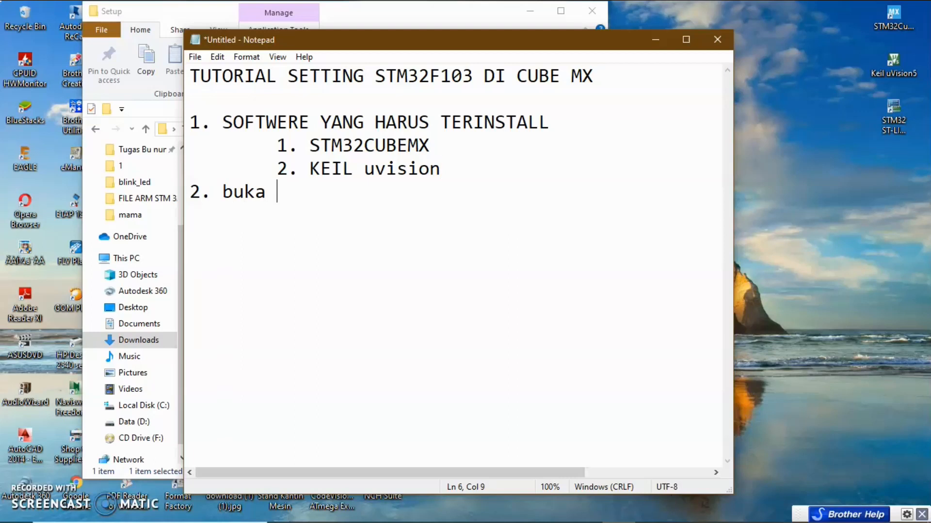
{"action": "type", "text": "sofr"}
{"action": "type", "text": "were "}
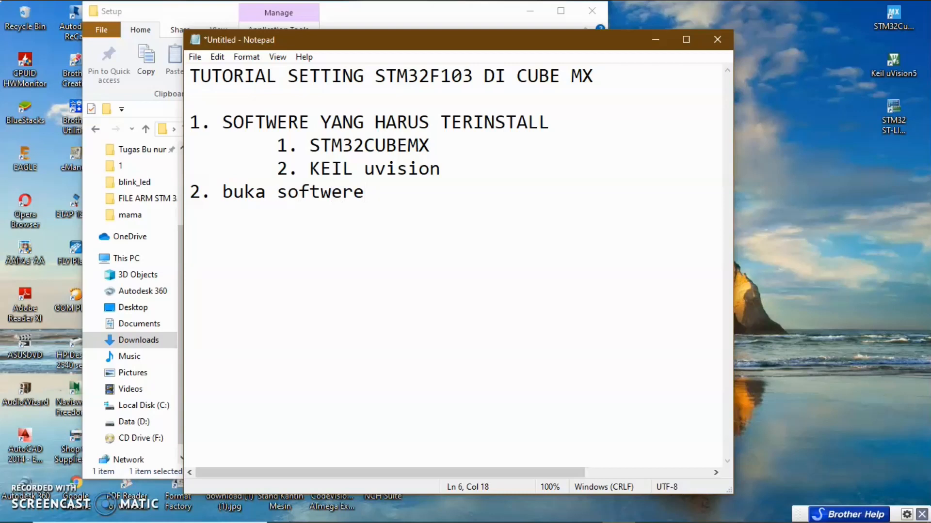
{"action": "type", "text": "stm32"}
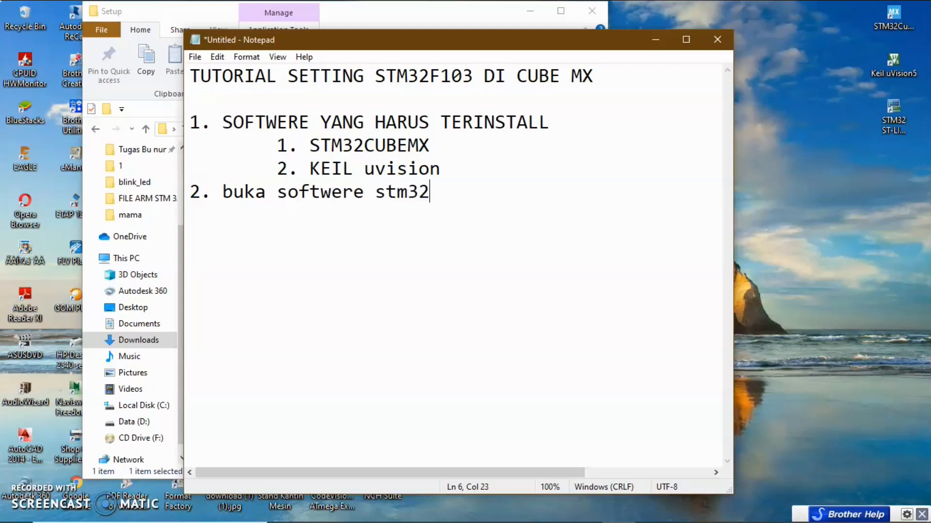
{"action": "type", "text": "cubemx"}
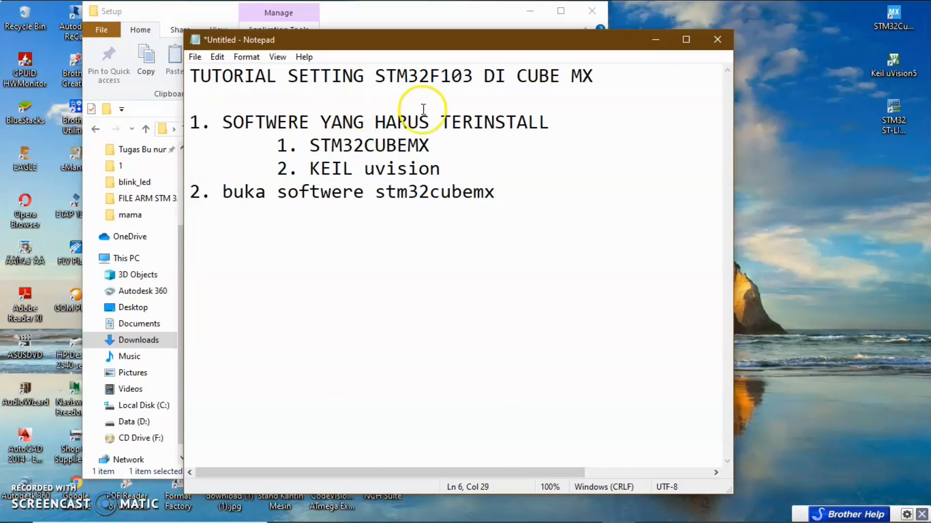
Step: Launch STM32CubeMX from the desktop and minimize the Setup folder window
{"action": "double_click", "coordinate": [882, 8]}
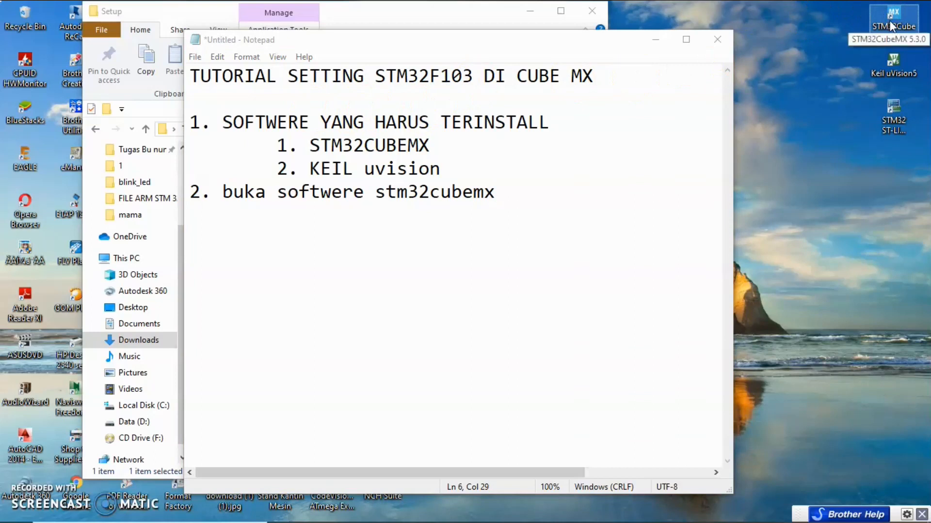
{"action": "double_click", "coordinate": [888, 23]}
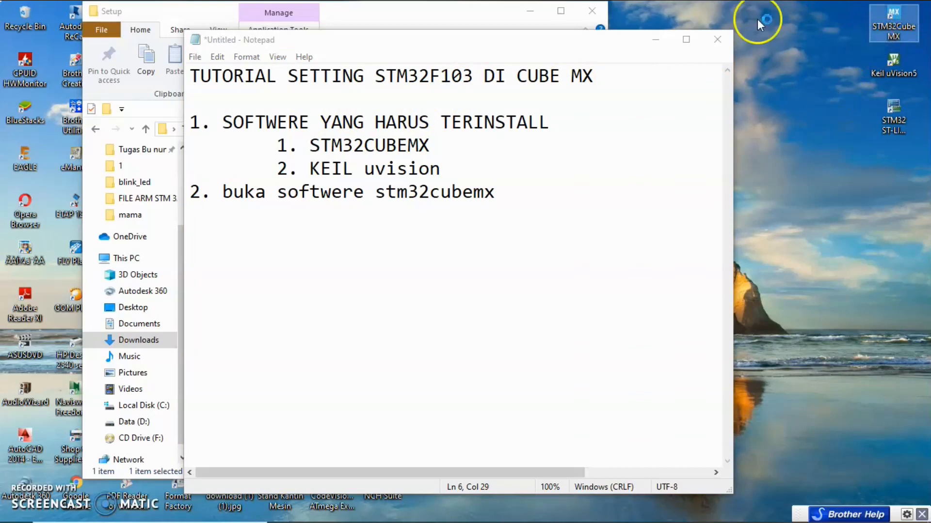
{"action": "left_click", "coordinate": [534, 10]}
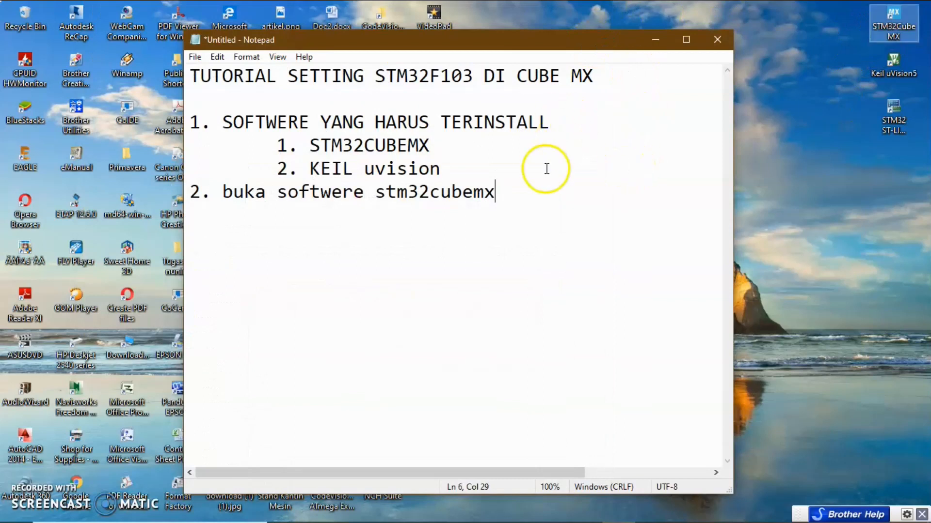
Step: Add the instruction "3. Pilih File > New Project" to the notes, minimizing the STM32CubeMX window when it covers them
{"action": "key", "text": "Return"}
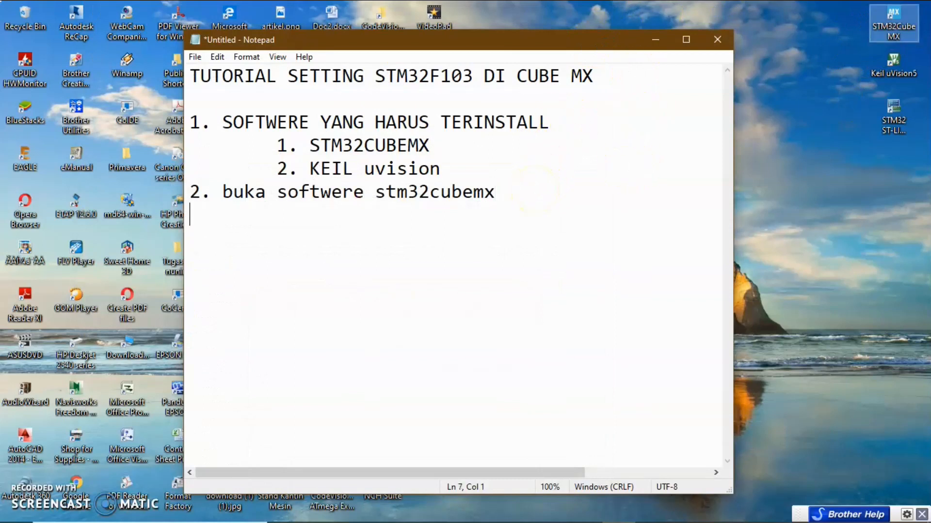
{"action": "type", "text": "3."}
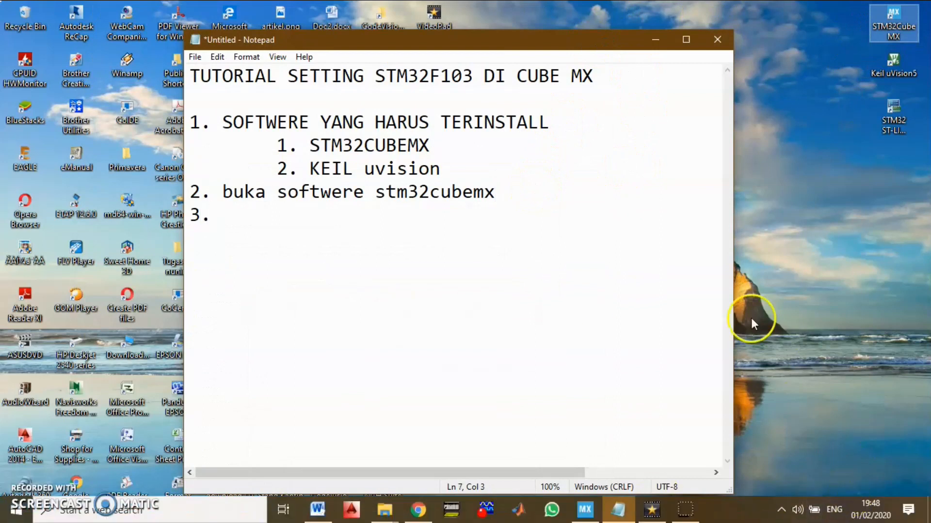
{"action": "left_click", "coordinate": [891, 19]}
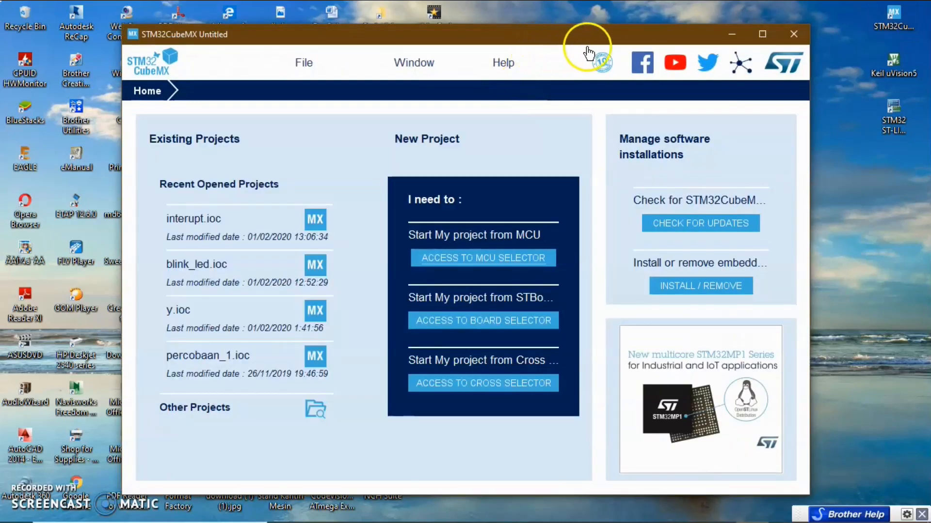
{"action": "left_click", "coordinate": [729, 34]}
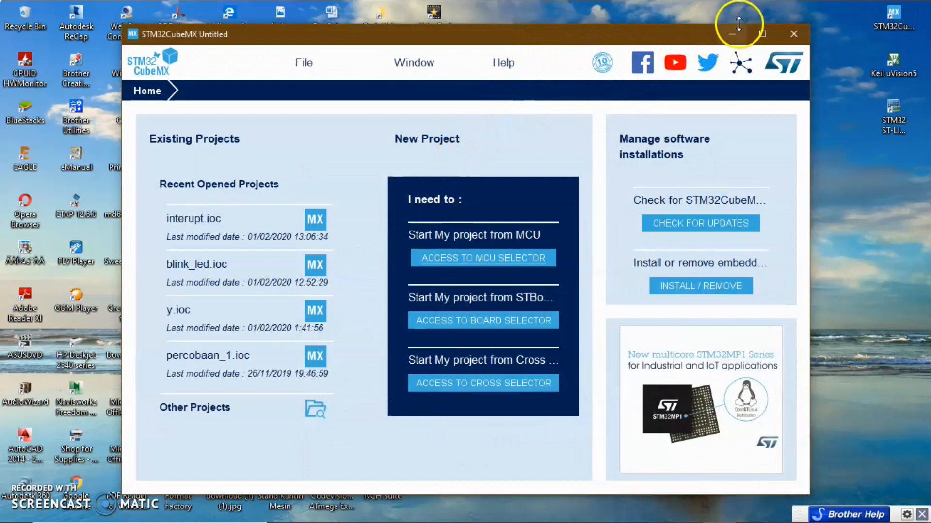
{"action": "left_click", "coordinate": [729, 34]}
{"action": "left_click", "coordinate": [359, 241]}
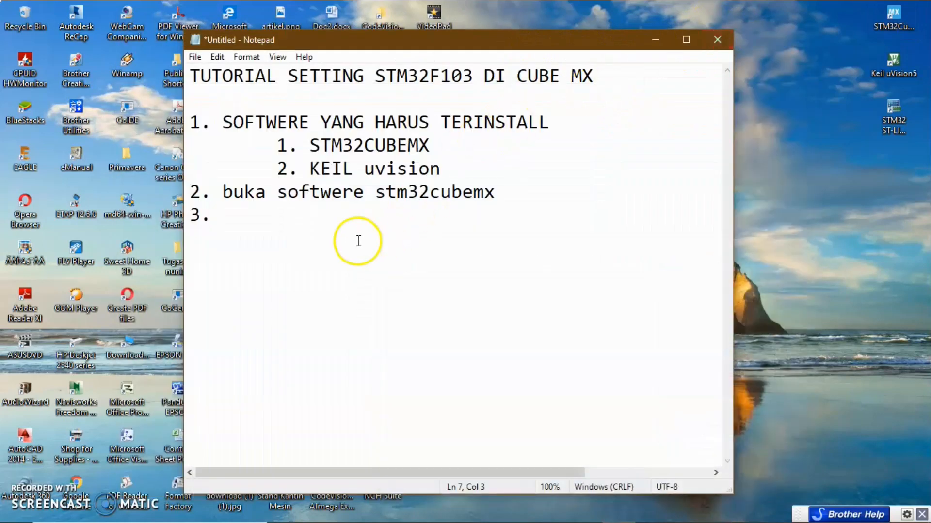
{"action": "type", "text": "P"}
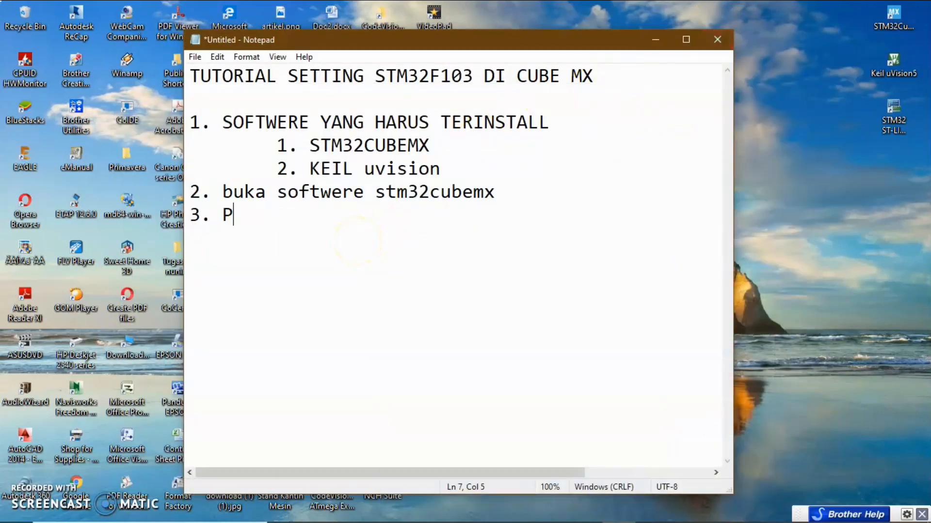
{"action": "type", "text": "ilih File"}
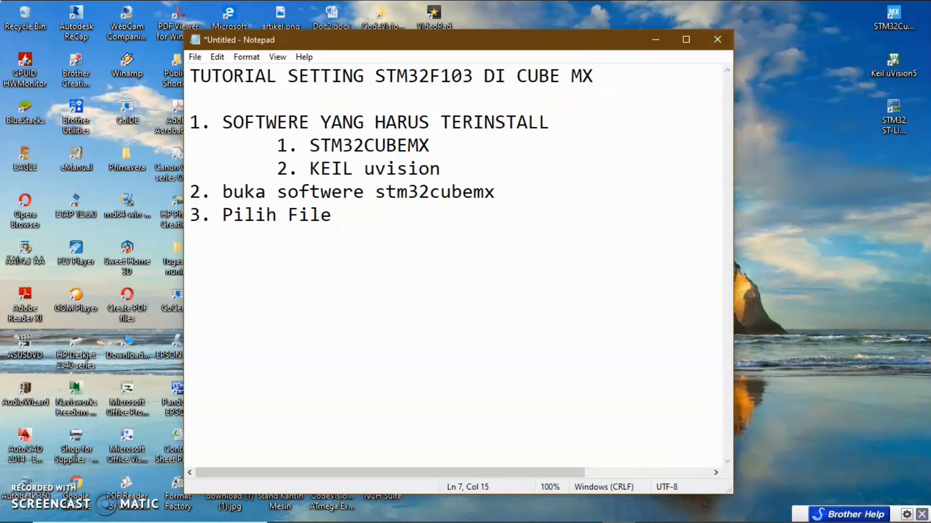
{"action": "type", "text": " > New Project"}
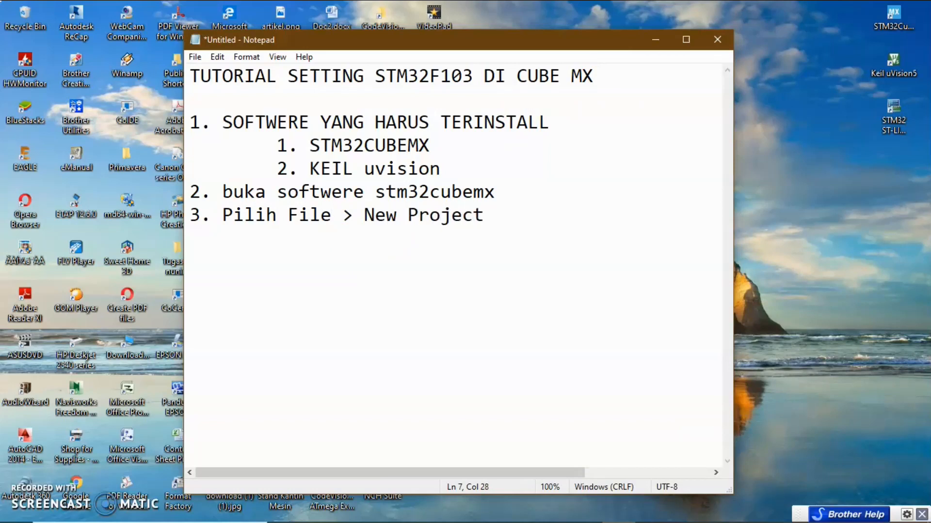
Step: Switch to STM32CubeMX and start a new project
{"action": "left_click", "coordinate": [751, 509]}
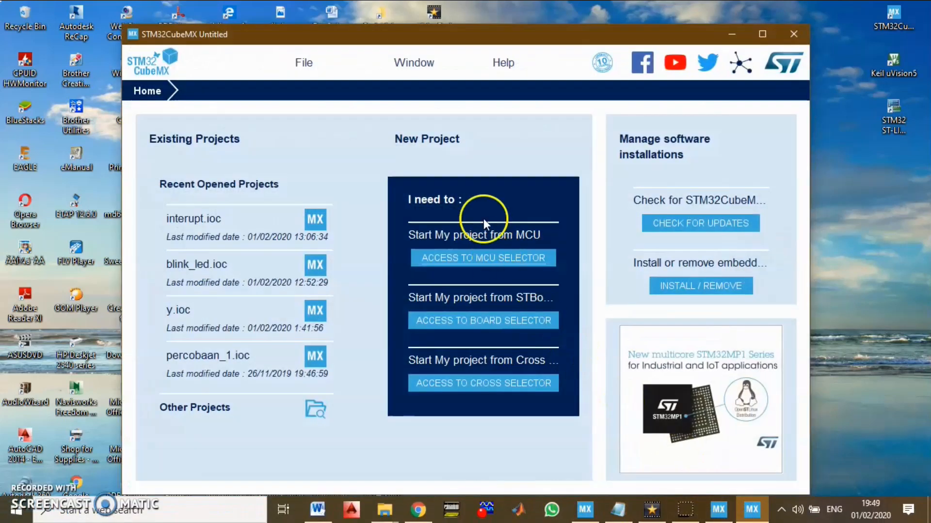
{"action": "left_click", "coordinate": [306, 62]}
{"action": "left_click", "coordinate": [326, 87]}
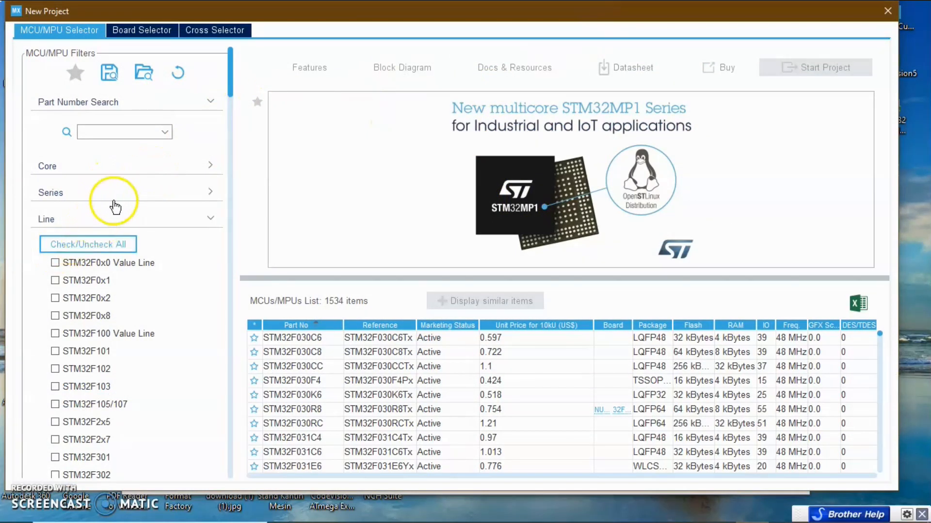
Step: Filter the microcontroller list to the STM32F1 series and the STM32F103 line
{"action": "left_click", "coordinate": [142, 192]}
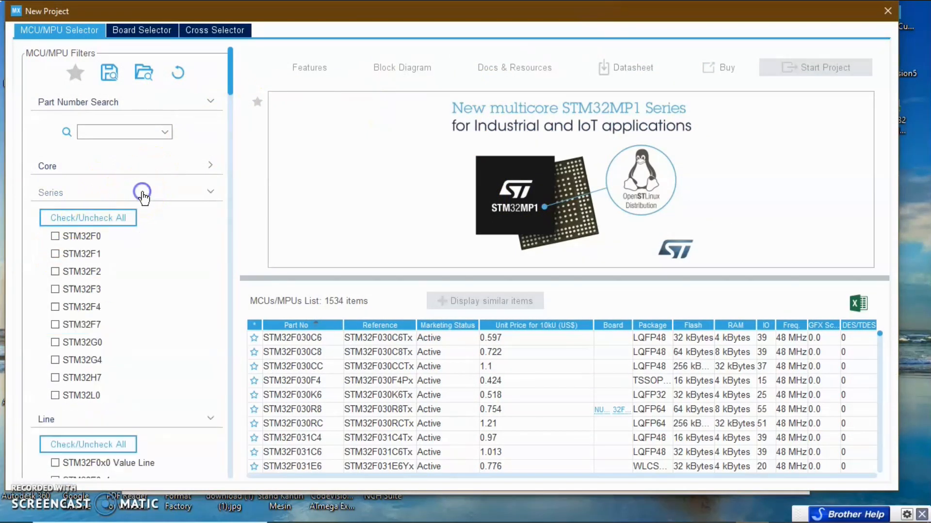
{"action": "left_click", "coordinate": [55, 254]}
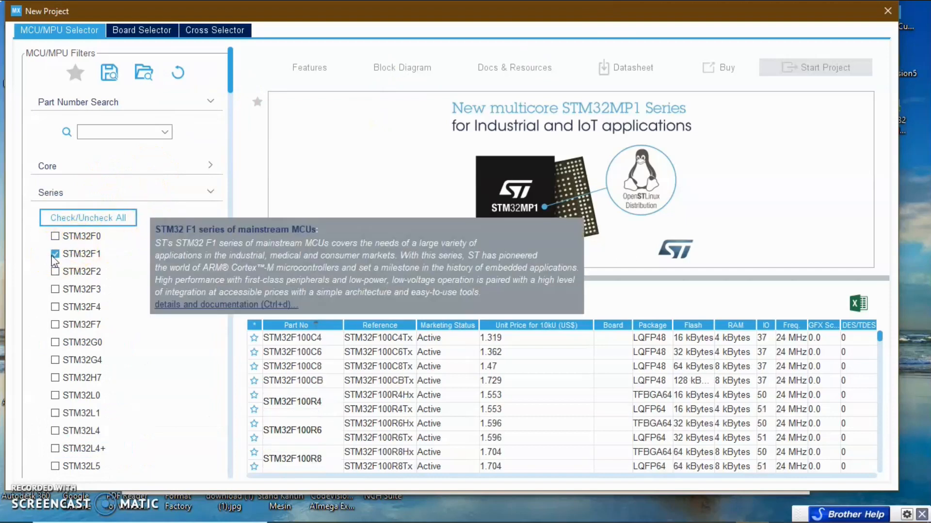
{"action": "left_click", "coordinate": [140, 193]}
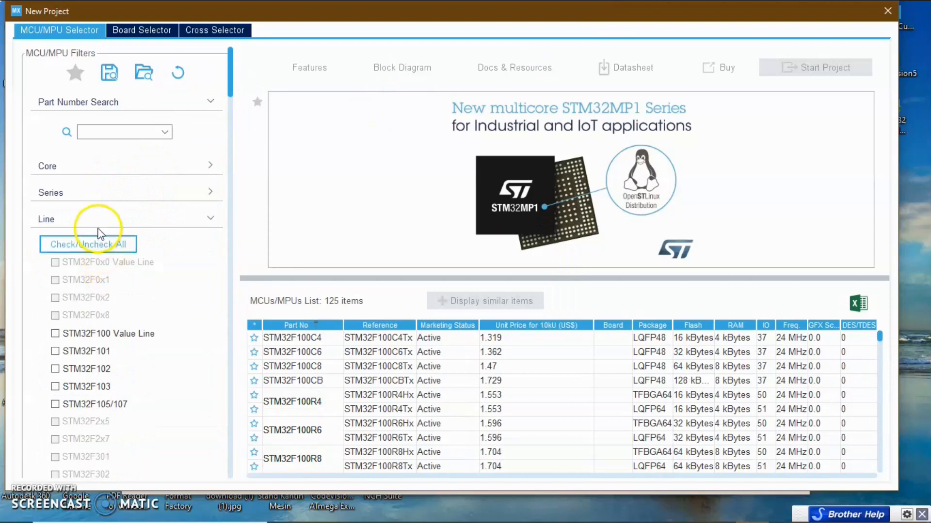
{"action": "left_click", "coordinate": [55, 386]}
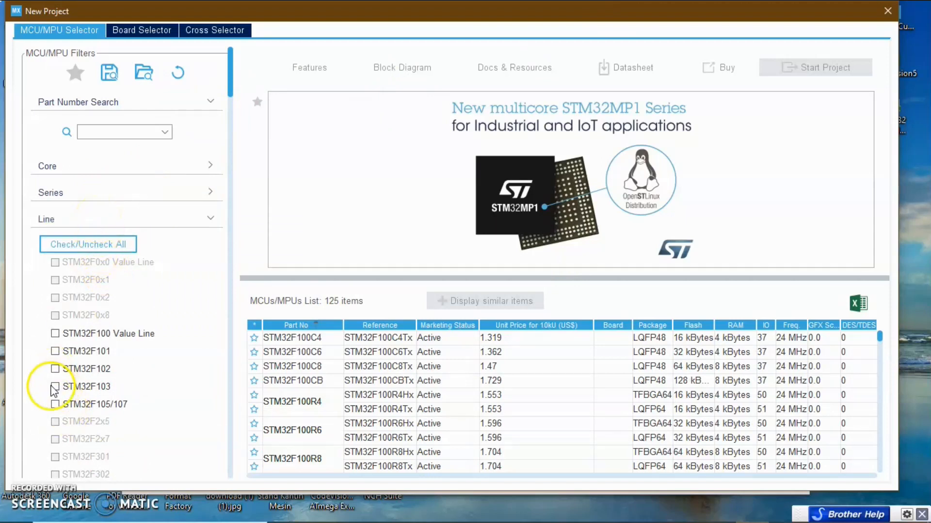
{"action": "left_click", "coordinate": [150, 218]}
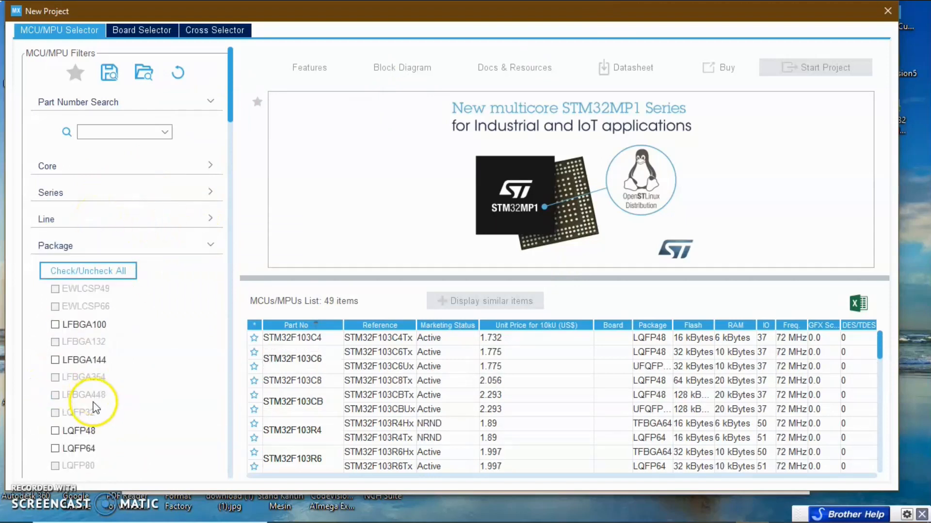
Step: Restrict the package filter to LQFP48 and select the STM32F103C8 microcontroller
{"action": "scroll", "coordinate": [71, 374], "scroll_direction": "down", "scroll_amount": 1}
{"action": "left_click", "coordinate": [55, 411]}
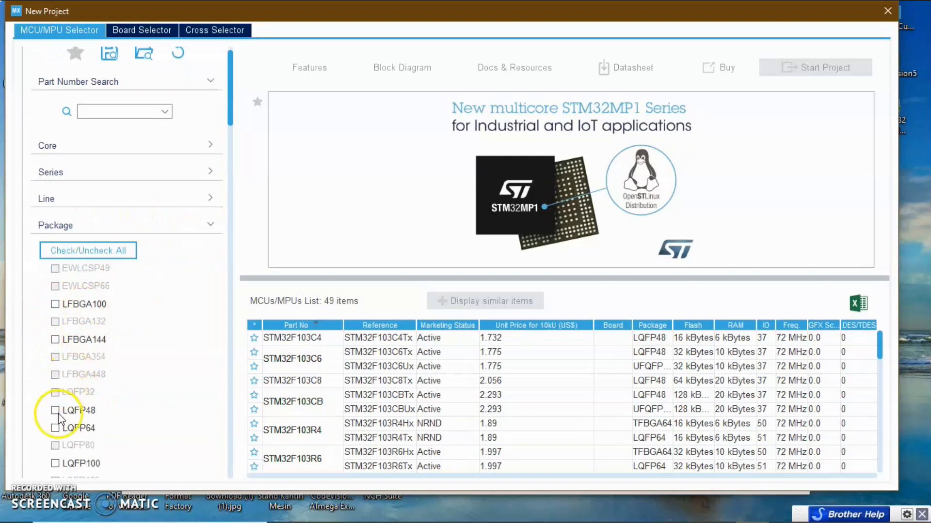
{"action": "left_click", "coordinate": [444, 367]}
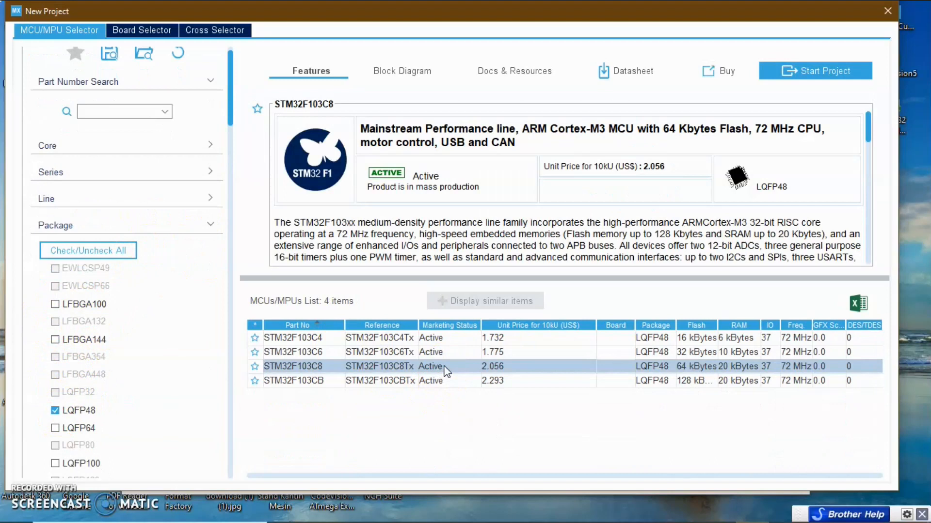
Step: Switch to Notepad and add the instruction "4. Klik 2x pilihan tersebut" on a new line after instruction 3
{"action": "left_click", "coordinate": [618, 513]}
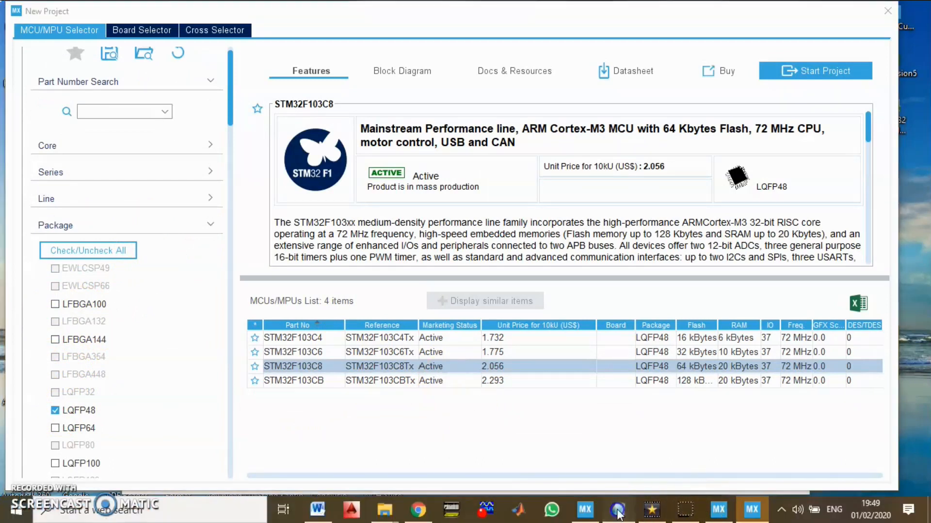
{"action": "key", "text": "Return"}
{"action": "type", "text": "4. Klik pilihan ter"}
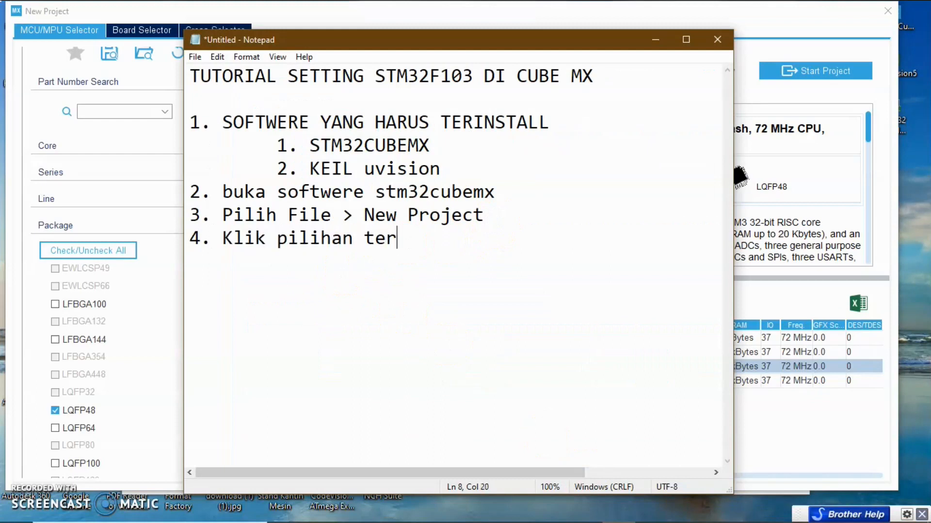
{"action": "type", "text": "sebut"}
{"action": "key", "text": "Left"}
{"action": "key", "text": "Left"}
{"action": "key", "text": "Left"}
{"action": "key", "text": "Left"}
{"action": "key", "text": "Left"}
{"action": "key", "text": "Left"}
{"action": "key", "text": "Left"}
{"action": "key", "text": "Left"}
{"action": "key", "text": "Left"}
{"action": "key", "text": "Left"}
{"action": "key", "text": "Left"}
{"action": "key", "text": "Left"}
{"action": "key", "text": "Left"}
{"action": "key", "text": "Left"}
{"action": "key", "text": "Left"}
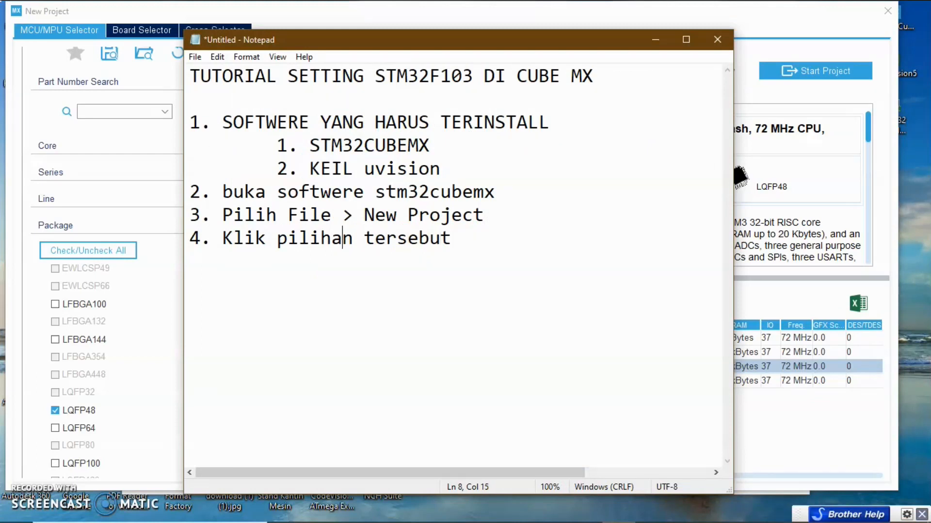
{"action": "type", "text": "2x"}
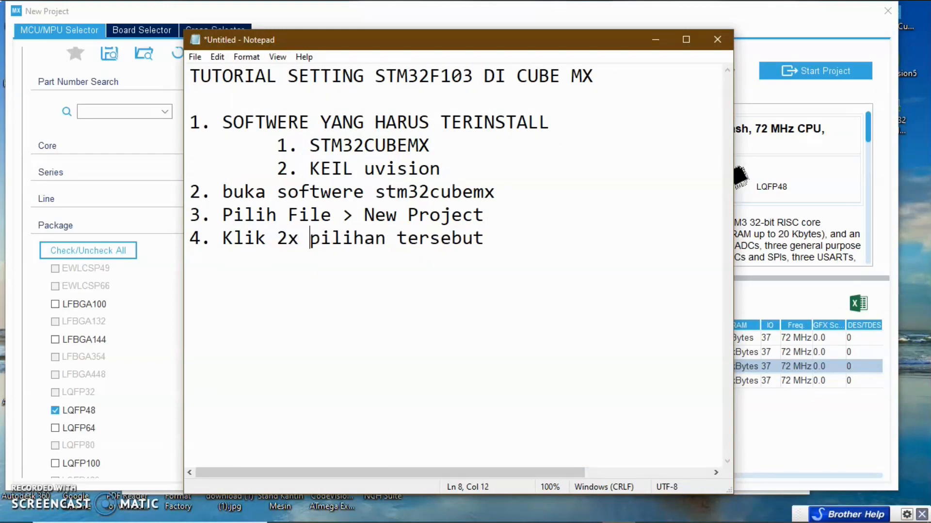
Step: Switch to STM32CubeMX, create the project from the STM32F103C8 and enlarge the chip in the pinout view
{"action": "left_click", "coordinate": [655, 39]}
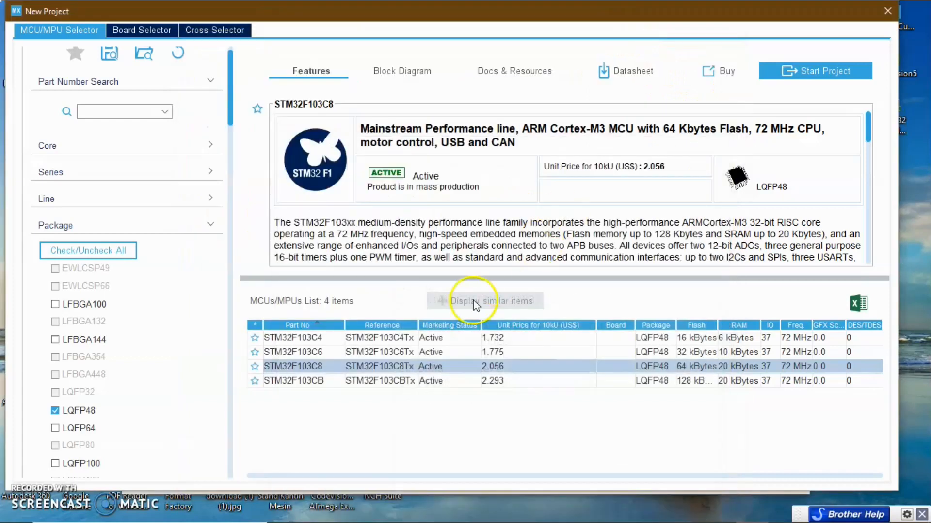
{"action": "double_click", "coordinate": [469, 364]}
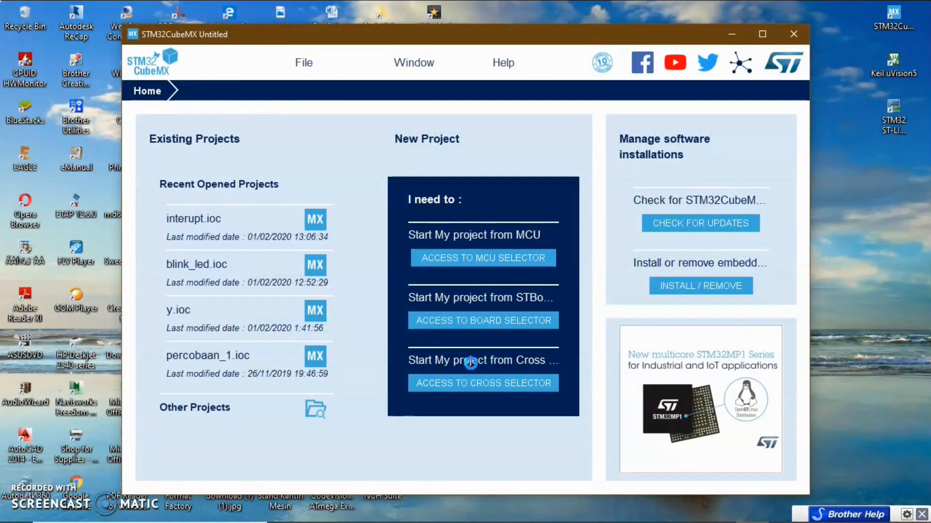
{"action": "mouse_move", "coordinate": [646, 522]}
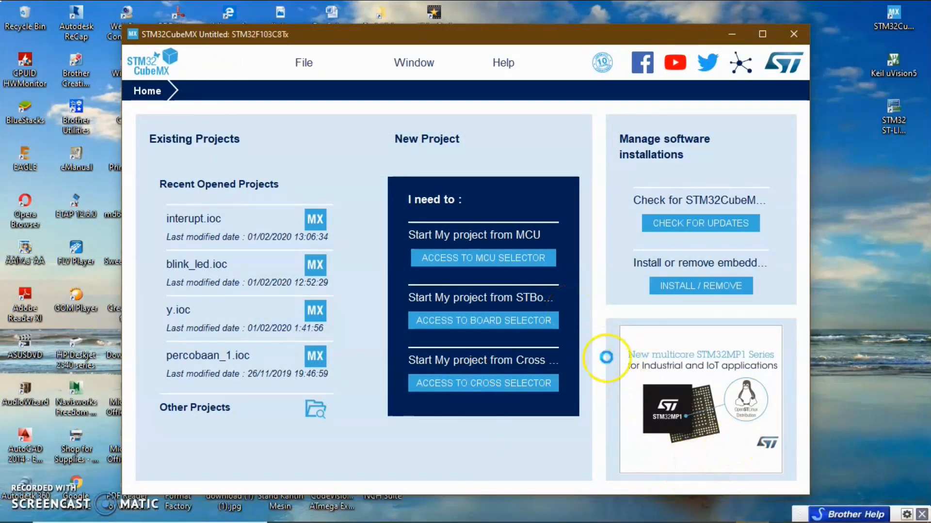
{"action": "scroll", "coordinate": [540, 322], "scroll_direction": "up", "scroll_amount": 2}
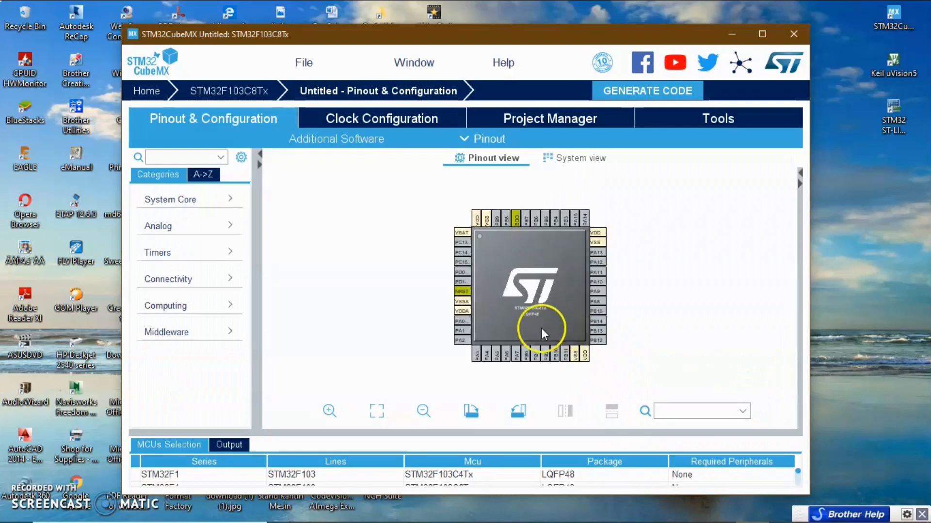
Step: Switch to Notepad and add "5. Apabila package sebelumnya sudah terinsatal dengan benar" on a new line after instruction 4
{"action": "mouse_move", "coordinate": [685, 516]}
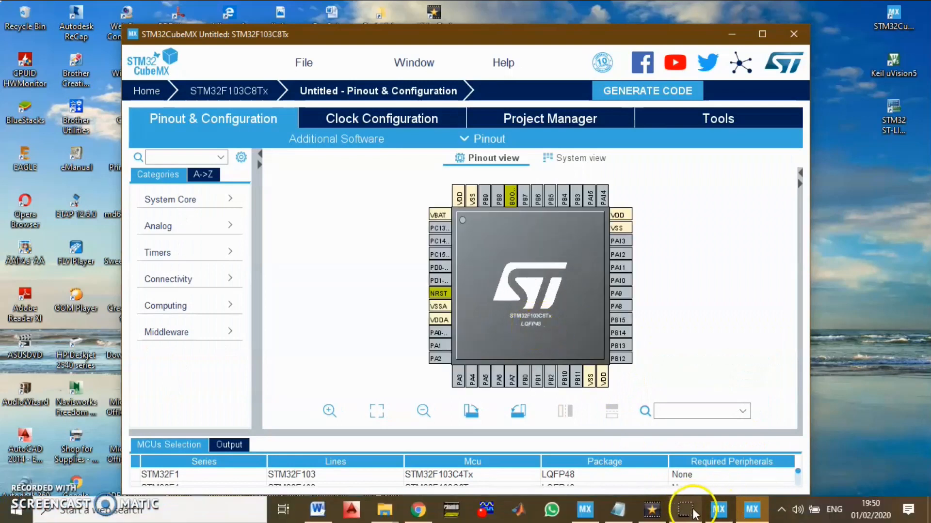
{"action": "left_click", "coordinate": [615, 511]}
{"action": "left_click", "coordinate": [517, 246]}
{"action": "key", "text": "Return"}
{"action": "type", "text": "5. "}
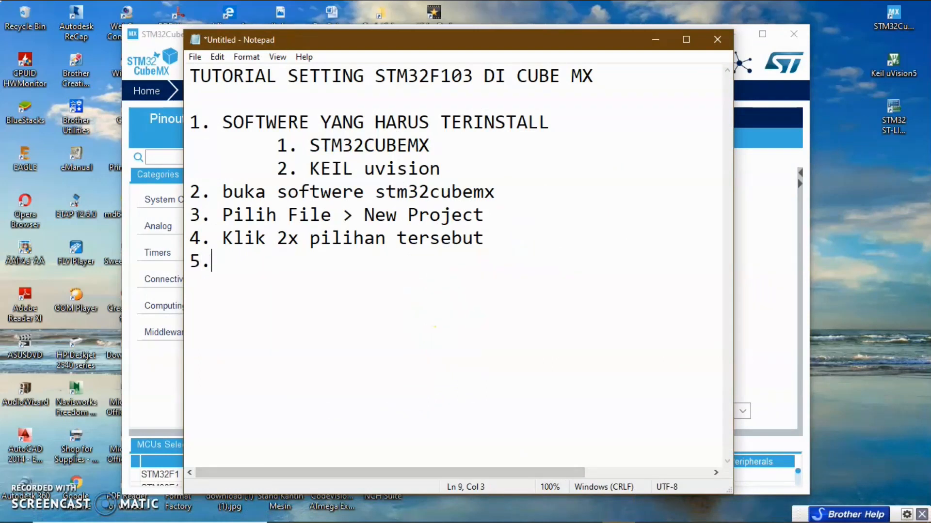
{"action": "type", "text": "Apabila P"}
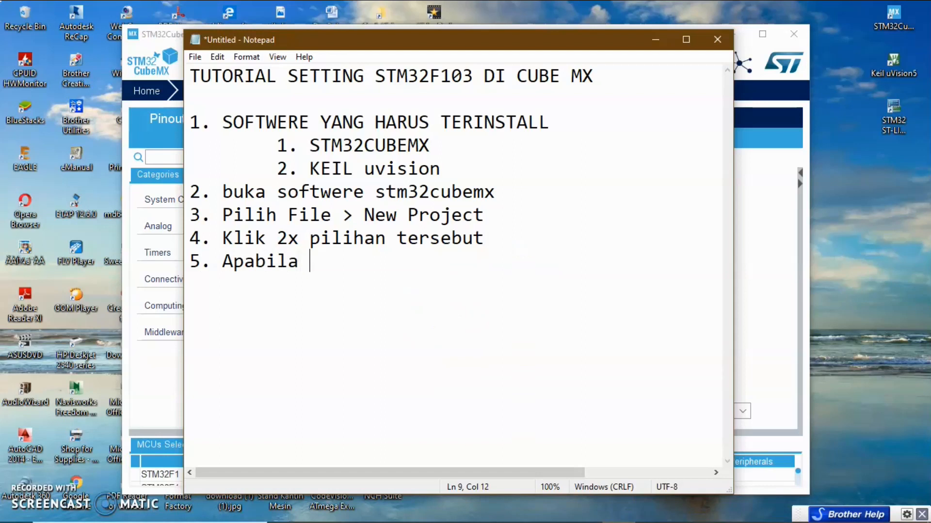
{"action": "key", "text": "BackSpace"}
{"action": "type", "text": "package sebe"}
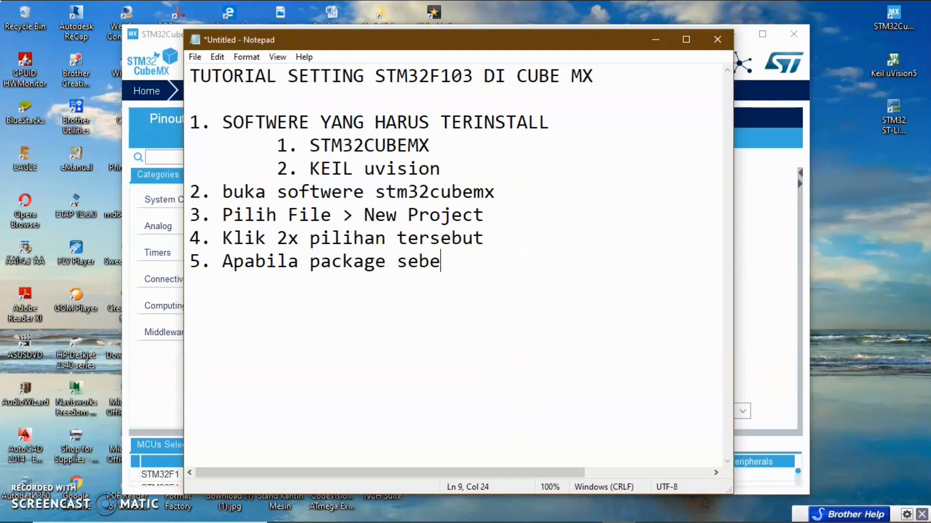
{"action": "type", "text": "lumnya "}
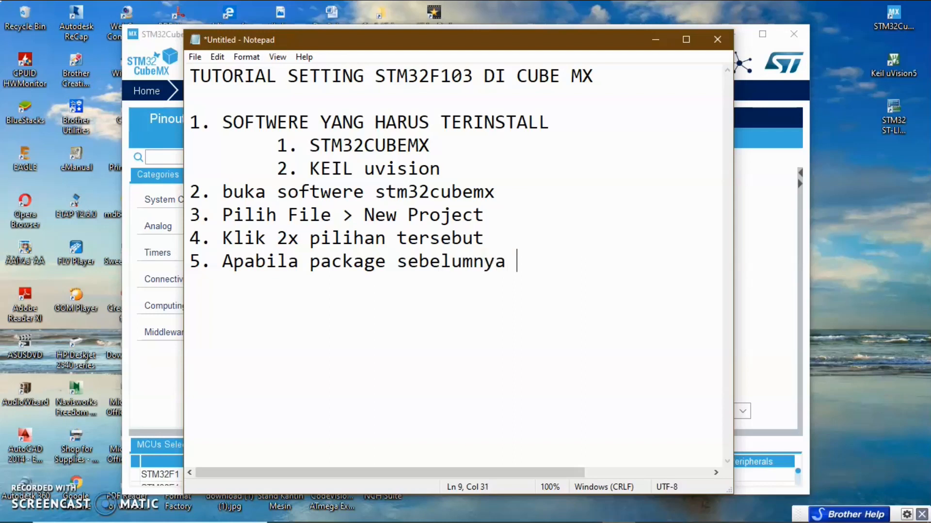
{"action": "type", "text": "sudah terins"}
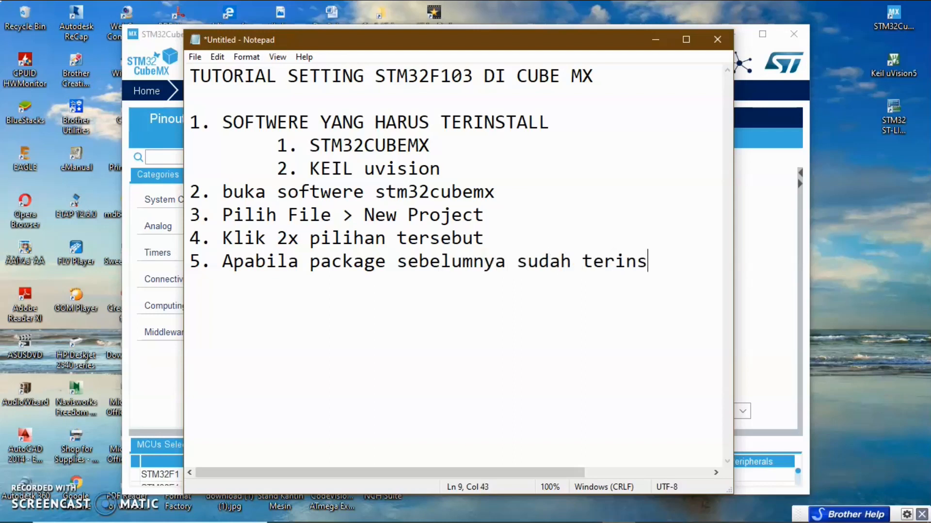
{"action": "type", "text": "atal degan"}
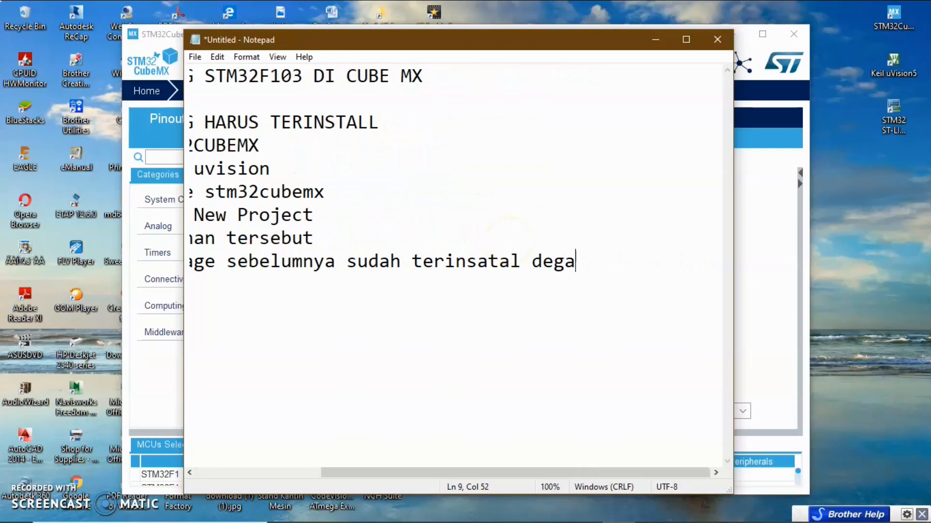
{"action": "key", "text": "BackSpace"}
{"action": "key", "text": "BackSpace"}
{"action": "key", "text": "BackSpace"}
{"action": "type", "text": "g"}
{"action": "key", "text": "BackSpace"}
{"action": "type", "text": "ngan benar"}
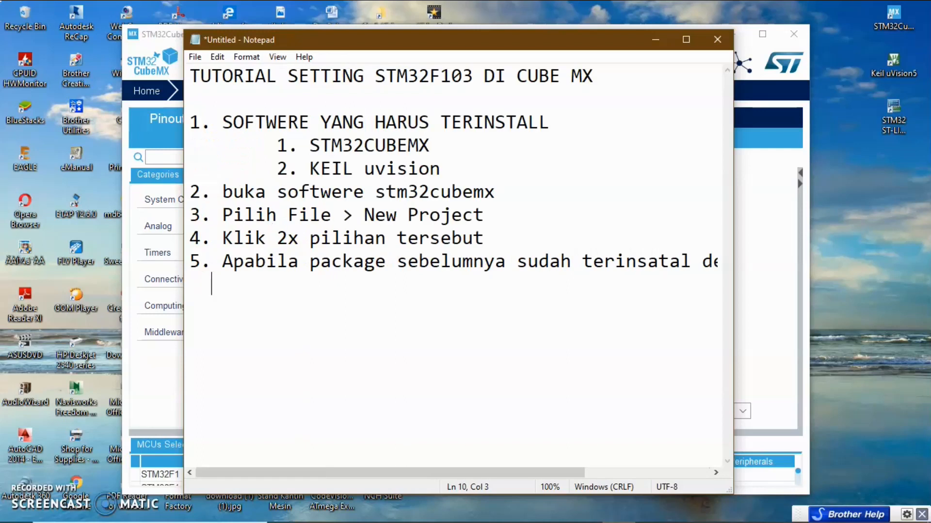
Step: Continue instruction 5 on an indented second line with "maka akan muncul gambar IC STM32f103 pada layar" and start a new line
{"action": "type", "text": "makan a"}
{"action": "key", "text": "BackSpace"}
{"action": "key", "text": "BackSpace"}
{"action": "key", "text": "BackSpace"}
{"action": "type", "text": "akan"}
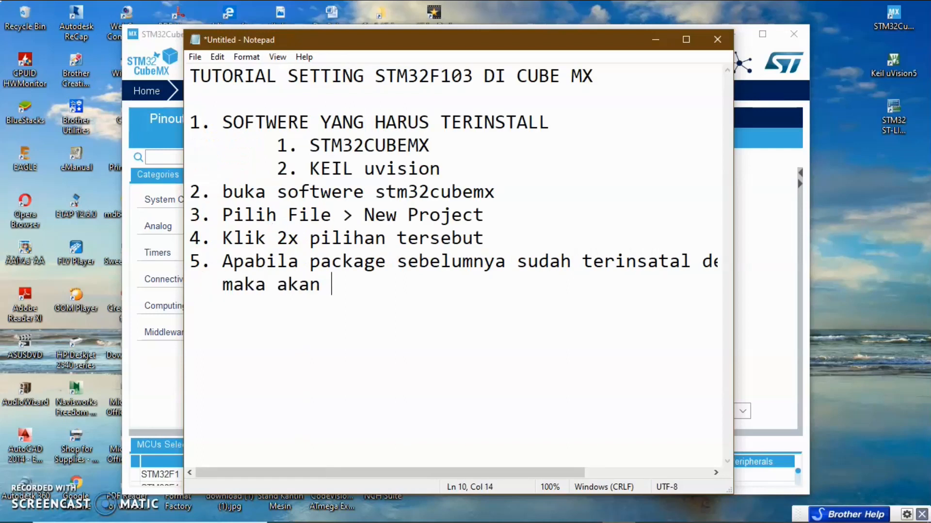
{"action": "type", "text": " muncul gambar"}
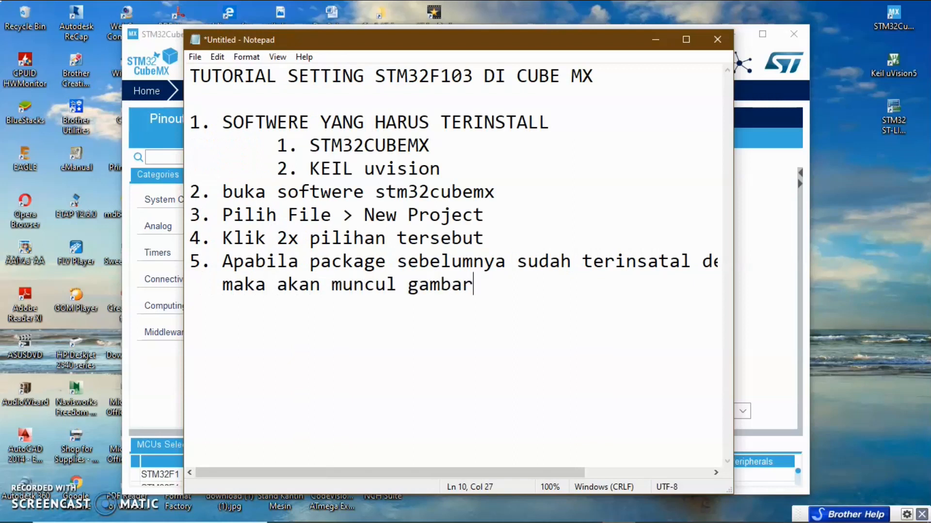
{"action": "type", "text": " IC STM32f1"}
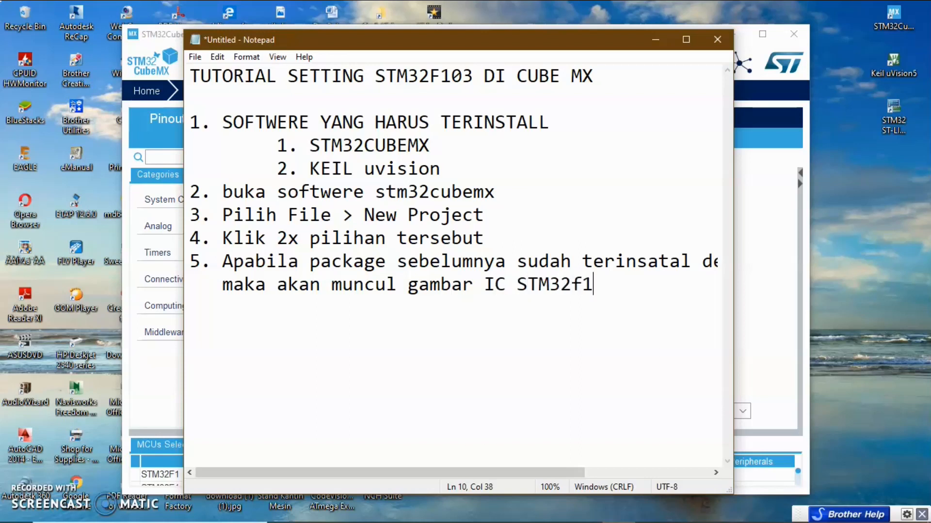
{"action": "type", "text": "03 pada layar"}
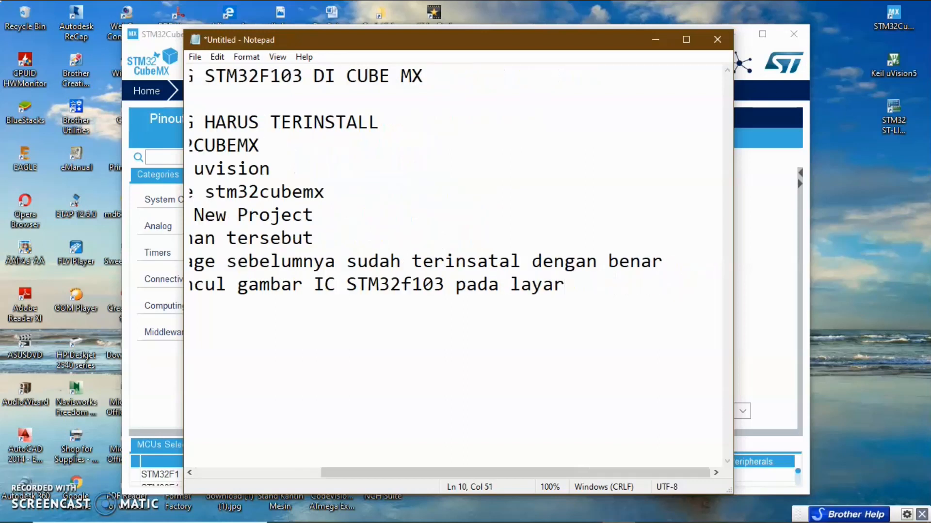
{"action": "key", "text": "Return"}
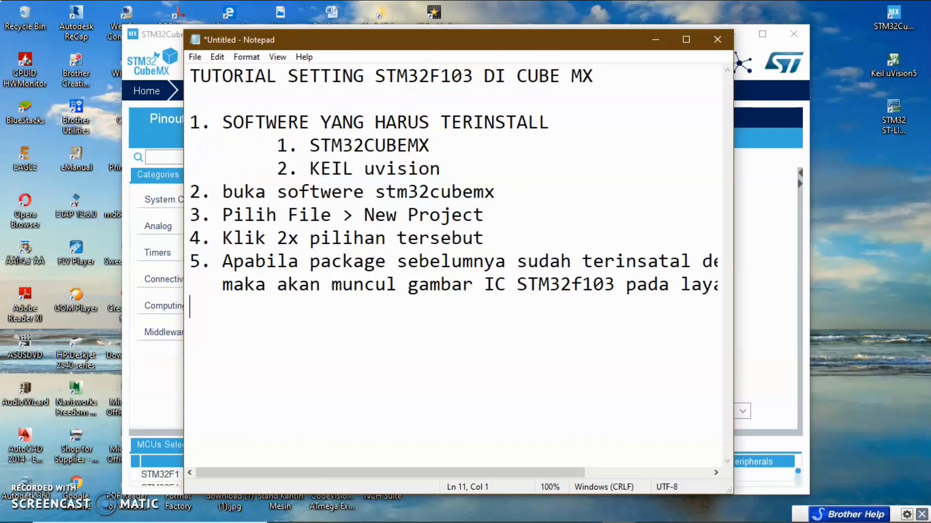
Step: Check the chip pinout in STM32CubeMX, then add "6. Ikuti settingan berikut sebemlum mulai mengcoding" in Notepad and begin a line numbered 7
{"action": "left_click", "coordinate": [656, 39]}
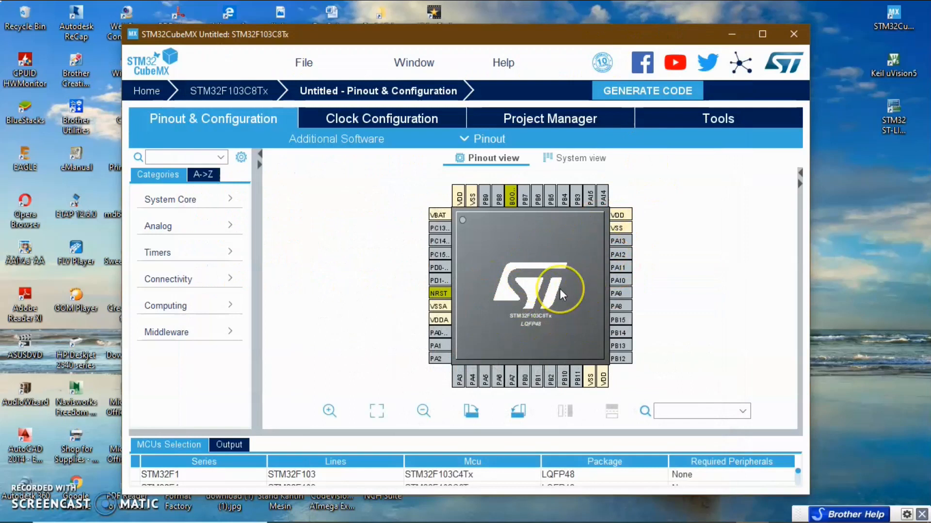
{"action": "mouse_move", "coordinate": [653, 517]}
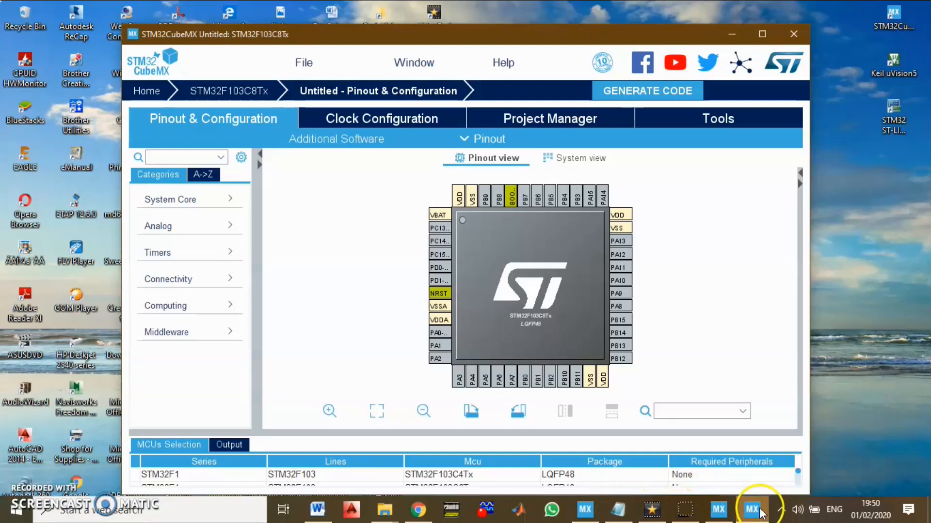
{"action": "left_click", "coordinate": [612, 509]}
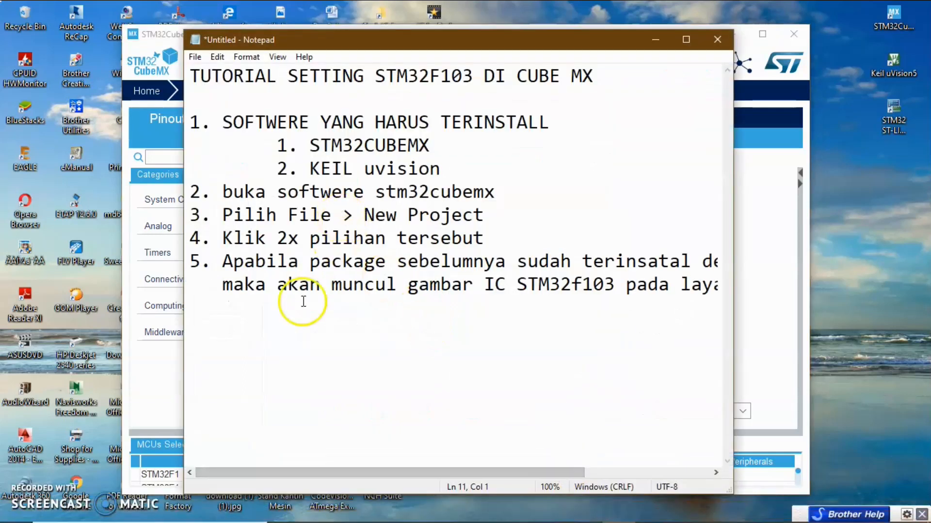
{"action": "type", "text": "6. Ikut"}
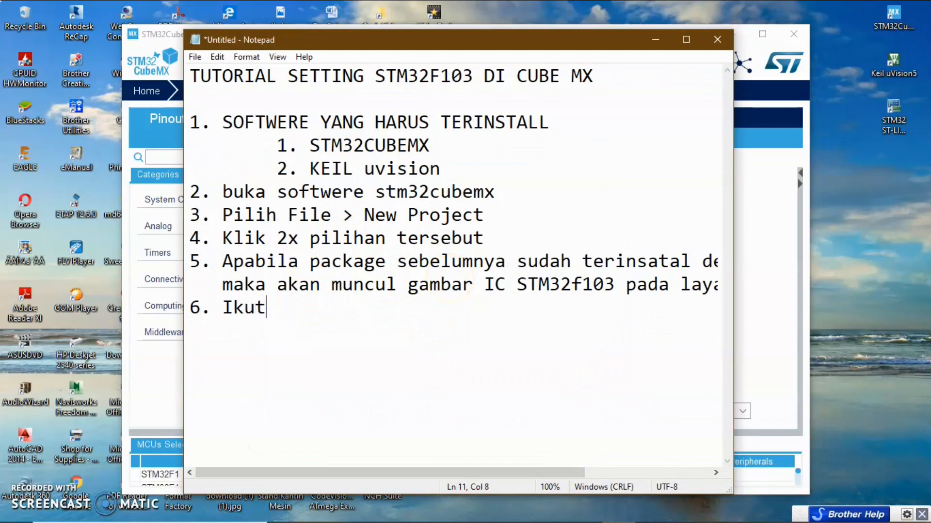
{"action": "type", "text": "i settin"}
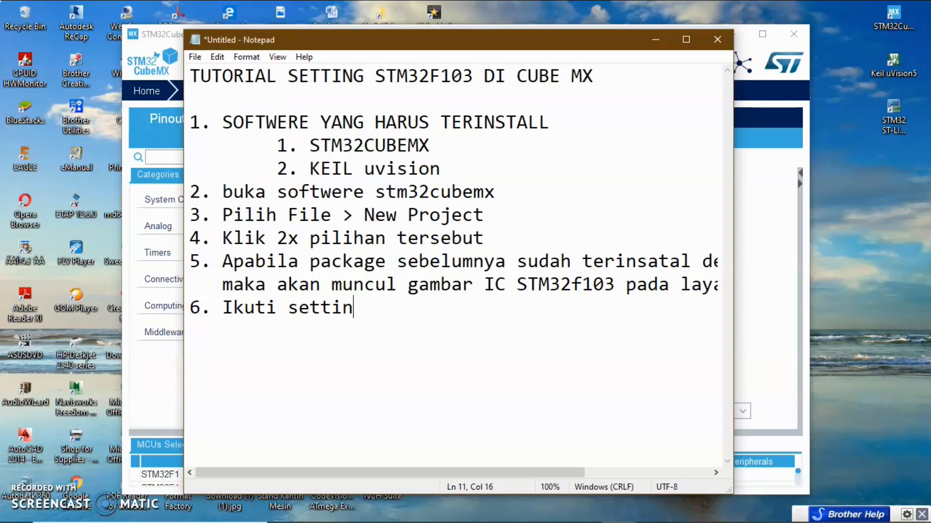
{"action": "type", "text": "gan berikut s"}
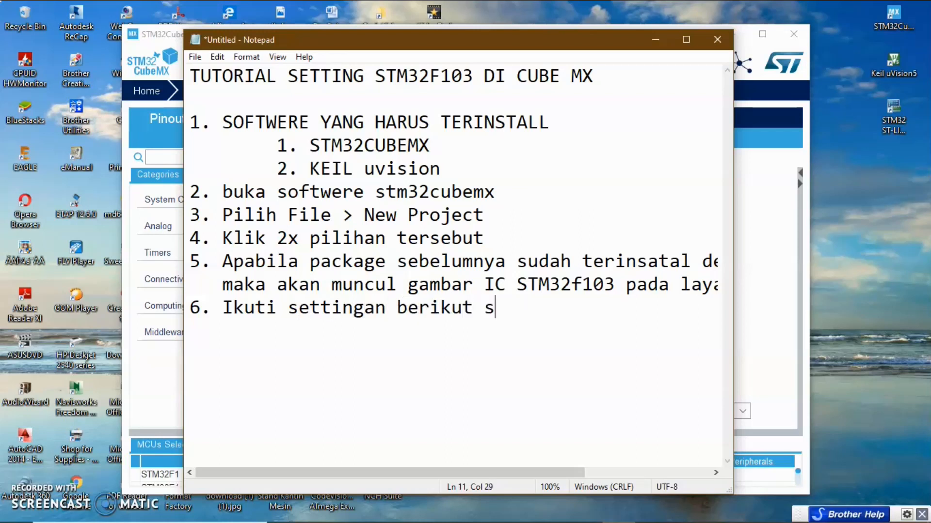
{"action": "type", "text": "ebemlum mul"}
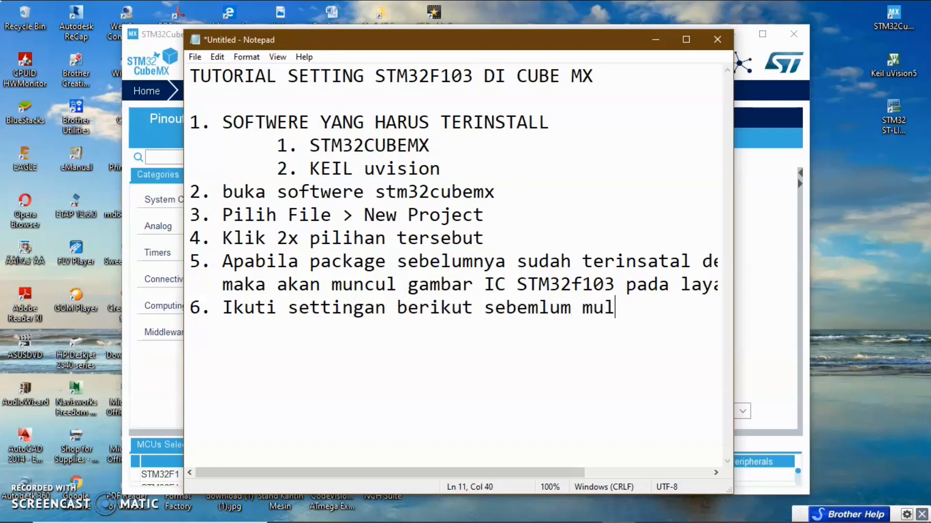
{"action": "type", "text": "ai meng"}
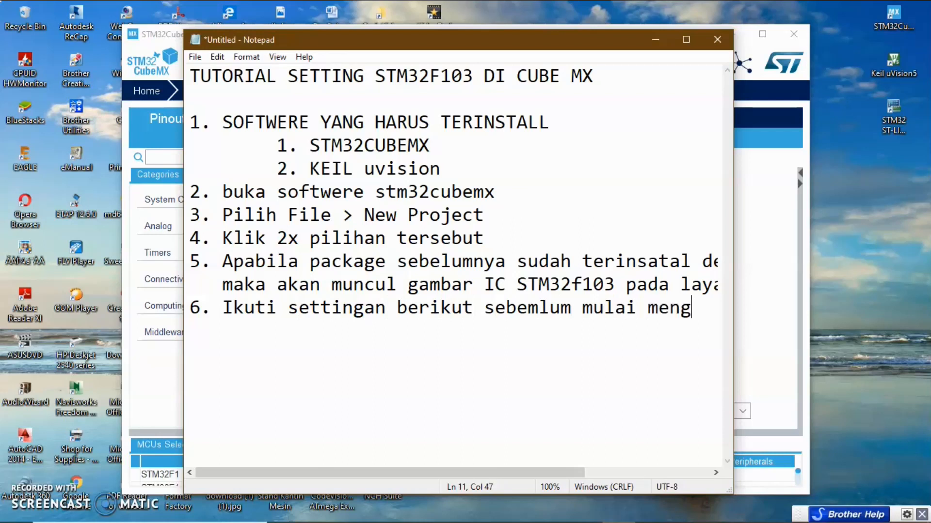
{"action": "type", "text": "coding"}
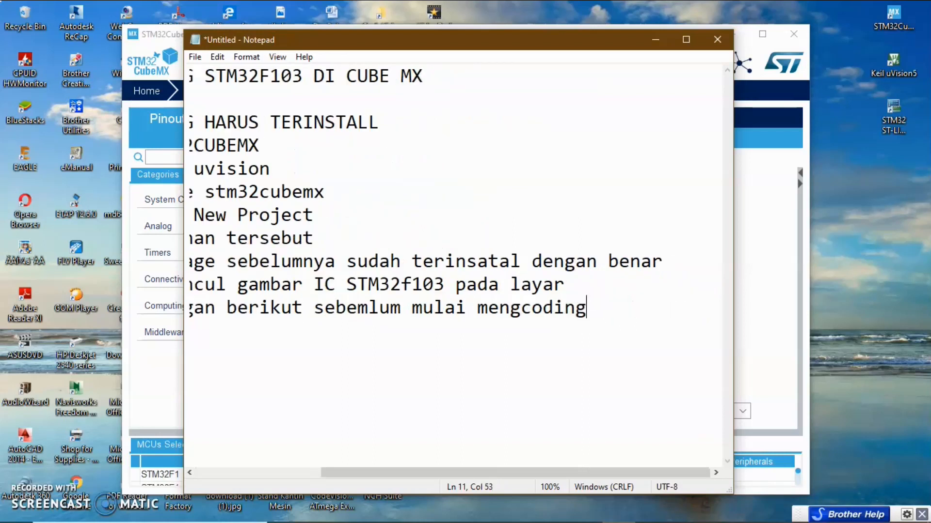
{"action": "key", "text": "Return"}
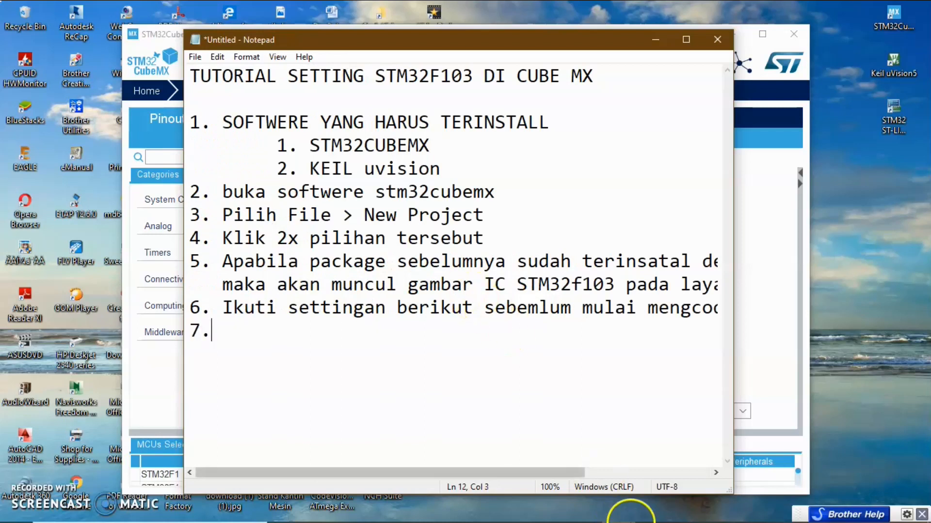
Step: Switch to STM32CubeMX and set the debug mode of the SYS system core peripheral to Serial Wire
{"action": "left_click", "coordinate": [740, 515]}
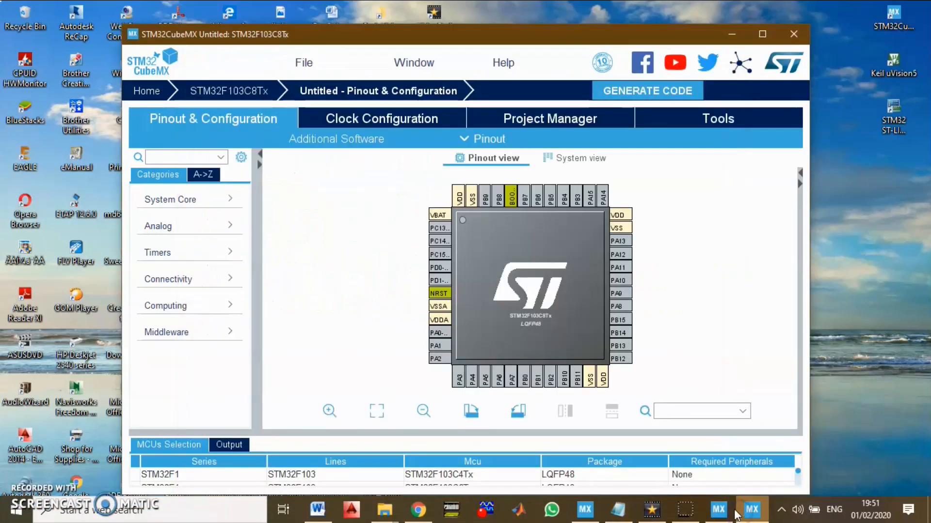
{"action": "left_click", "coordinate": [198, 200]}
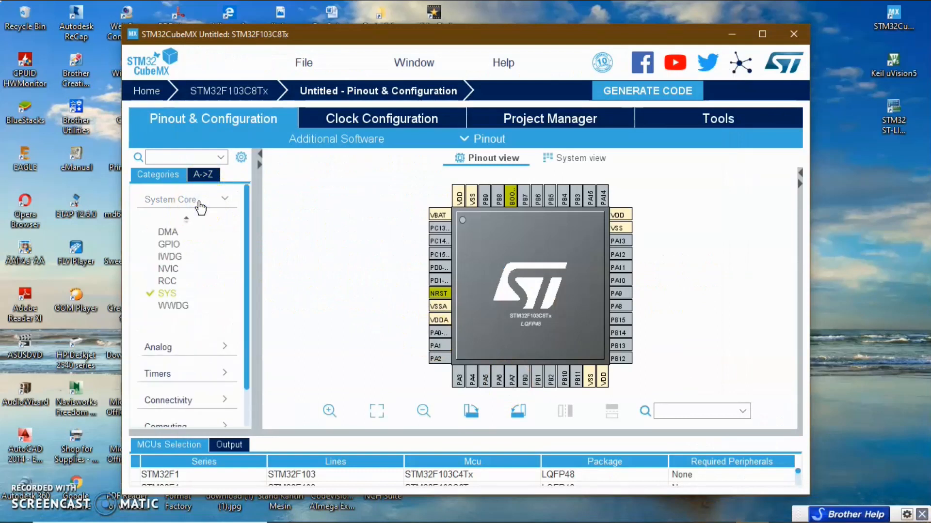
{"action": "left_click", "coordinate": [177, 293]}
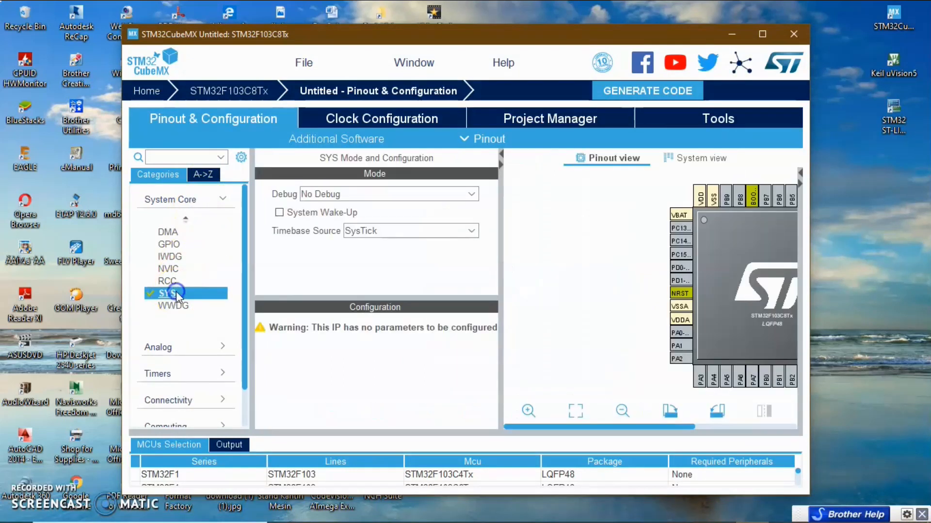
{"action": "left_click", "coordinate": [470, 195]}
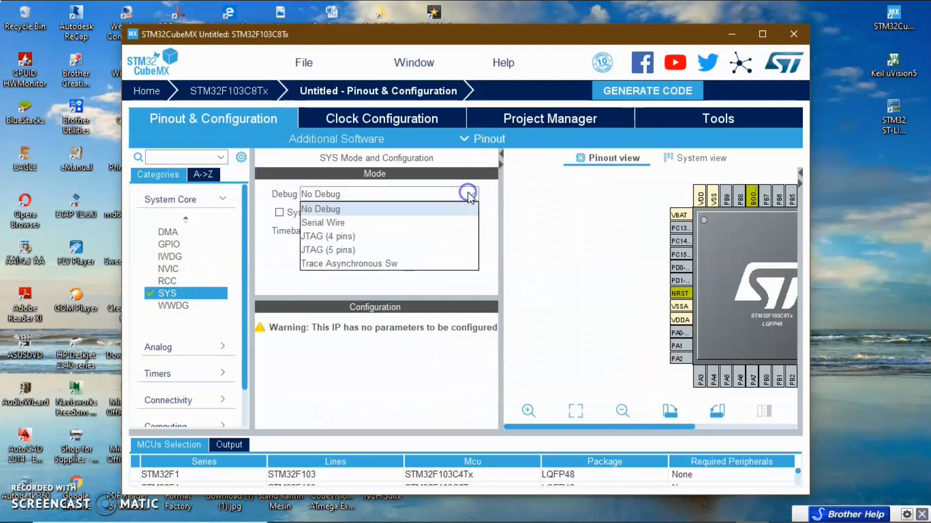
{"action": "left_click", "coordinate": [459, 204]}
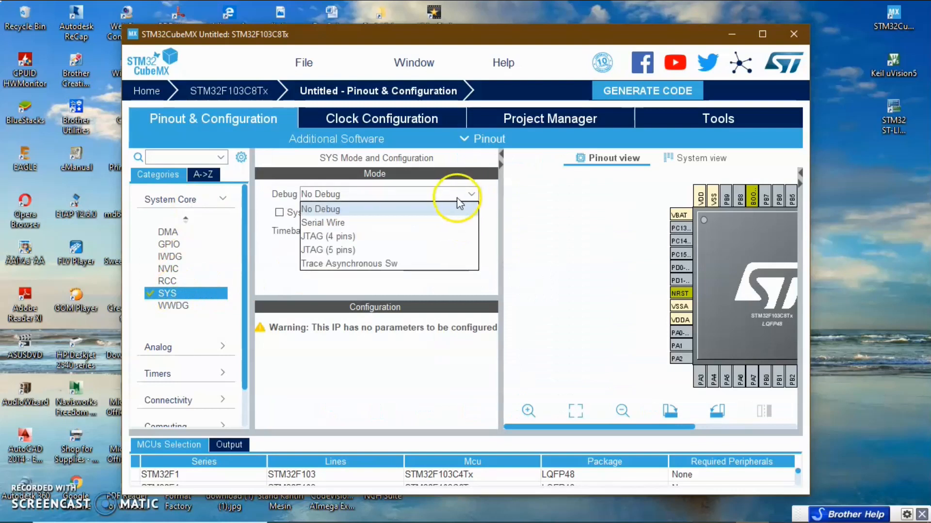
{"action": "left_click", "coordinate": [454, 224]}
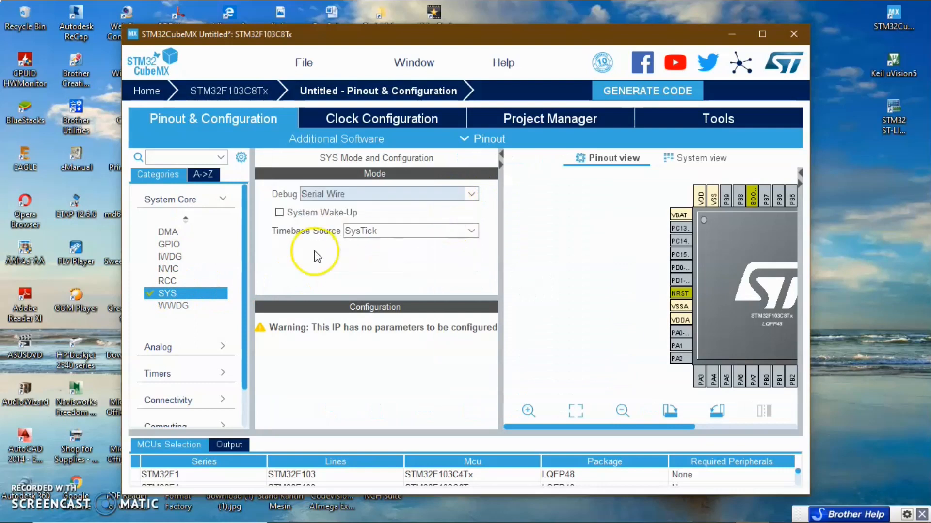
Step: Set the RCC High Speed Clock (HSE) to Crystal/Ceramic Resonator
{"action": "left_click", "coordinate": [167, 284]}
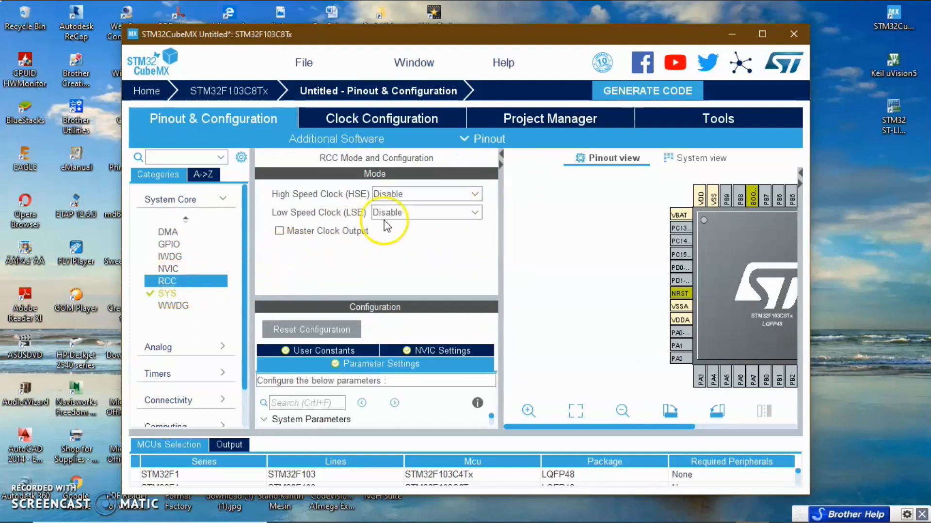
{"action": "left_click", "coordinate": [407, 194]}
{"action": "left_click", "coordinate": [414, 237]}
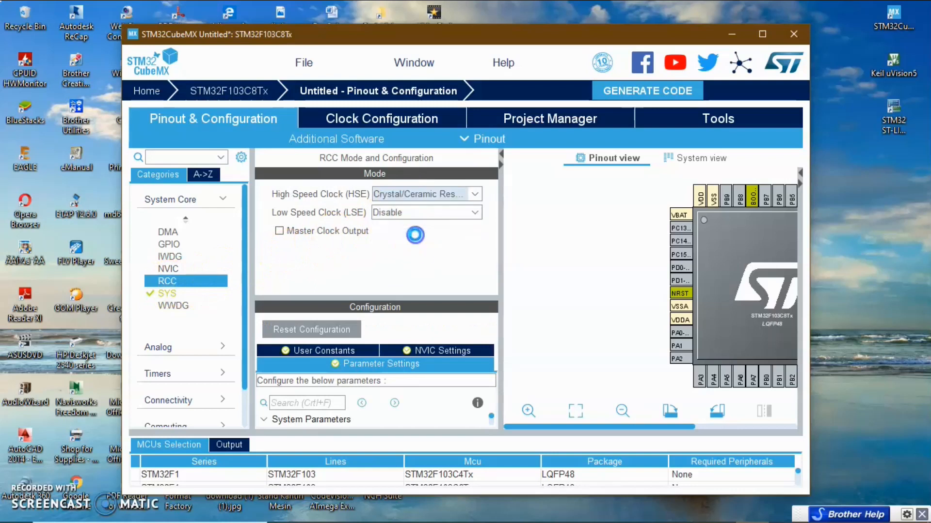
Step: Review the GPIO settings, then configure pin PC13 on the chip as GPIO_Output
{"action": "left_click", "coordinate": [174, 245]}
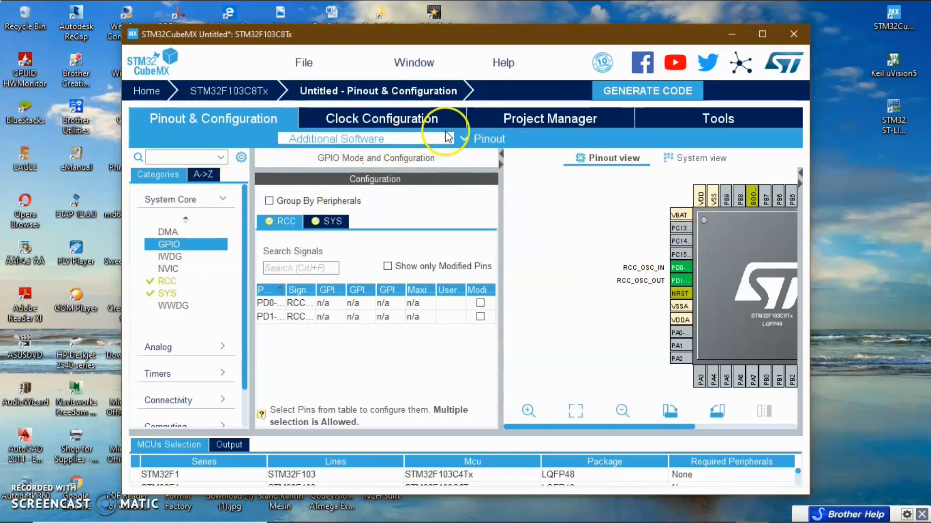
{"action": "left_click", "coordinate": [213, 204]}
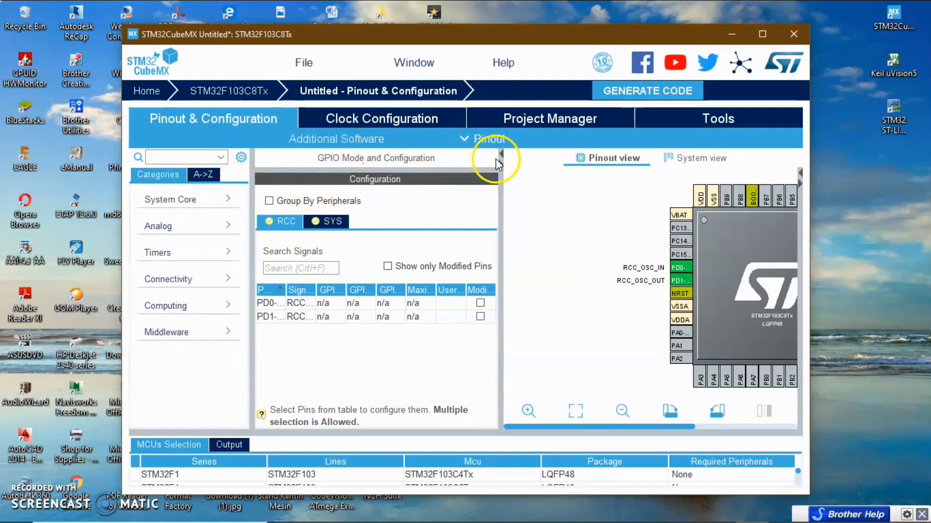
{"action": "left_click", "coordinate": [501, 158]}
{"action": "left_click", "coordinate": [438, 229]}
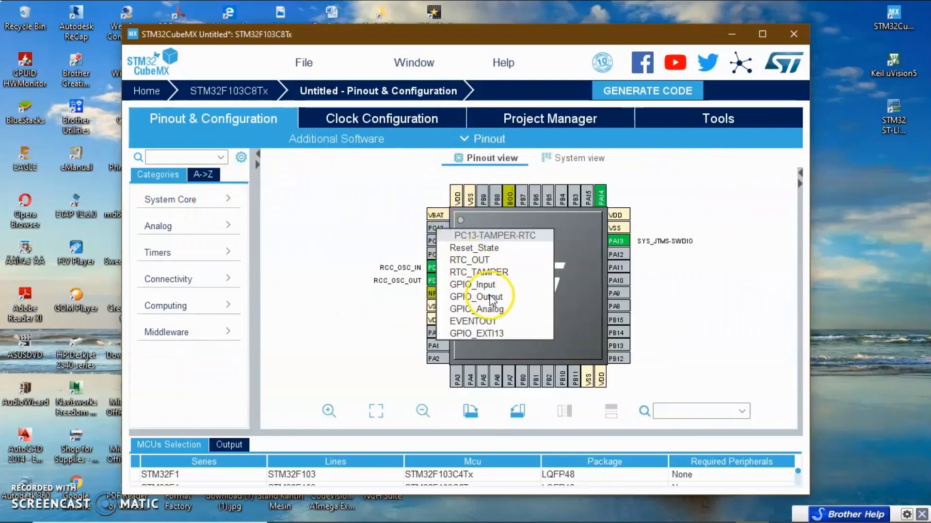
{"action": "left_click", "coordinate": [489, 296]}
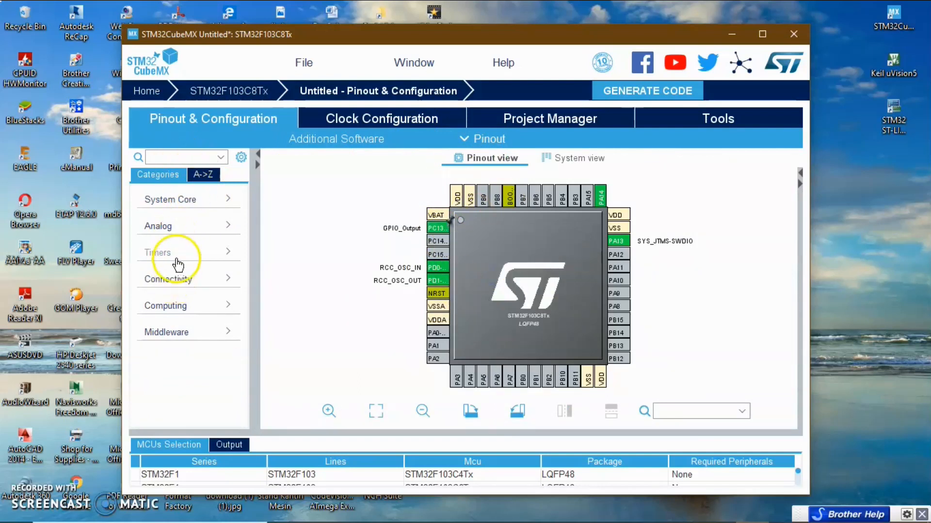
Step: Set HCLK to 72 MHz in the clock configuration and let the Clock Wizard use other clock sources
{"action": "left_click", "coordinate": [418, 121]}
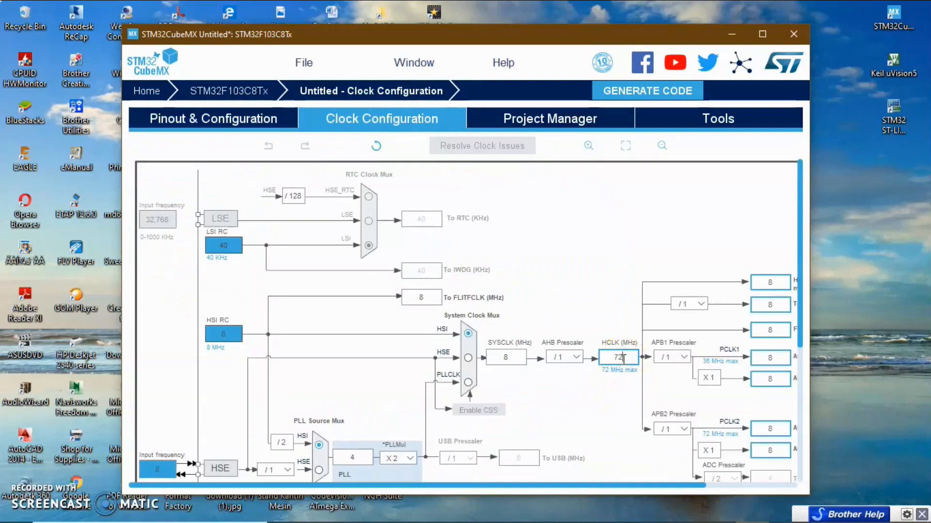
{"action": "key", "text": "Return"}
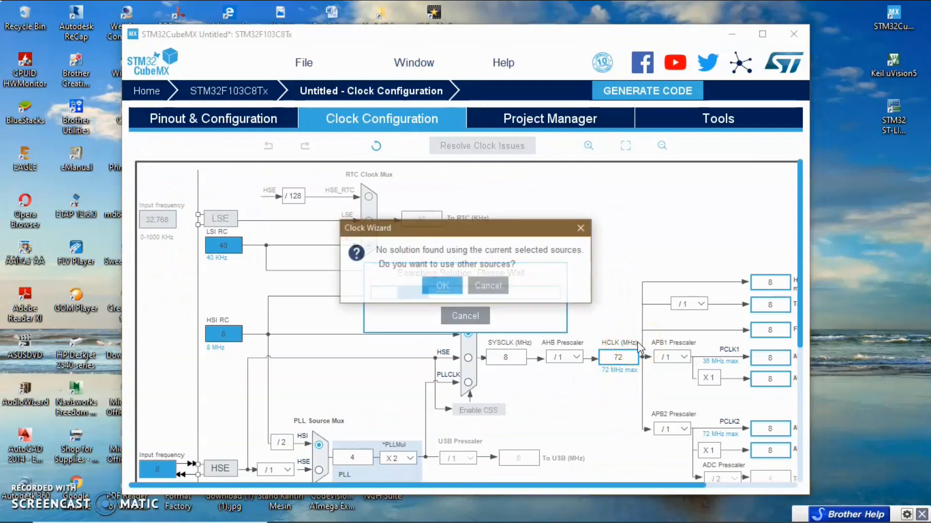
{"action": "left_click", "coordinate": [441, 286]}
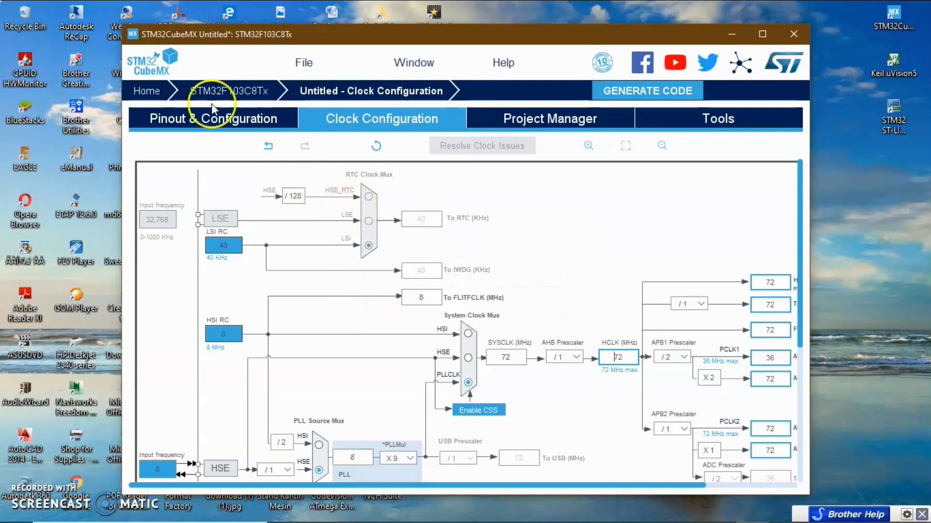
Step: Recheck the chip pinout and system core peripherals, then bring up the project settings in Project Manager
{"action": "left_click", "coordinate": [218, 117]}
{"action": "left_click", "coordinate": [183, 200]}
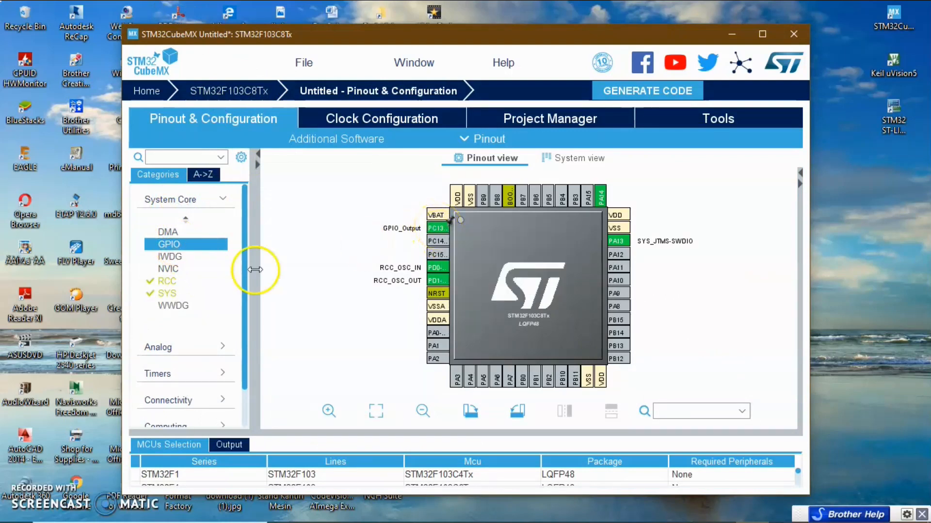
{"action": "left_click", "coordinate": [189, 198]}
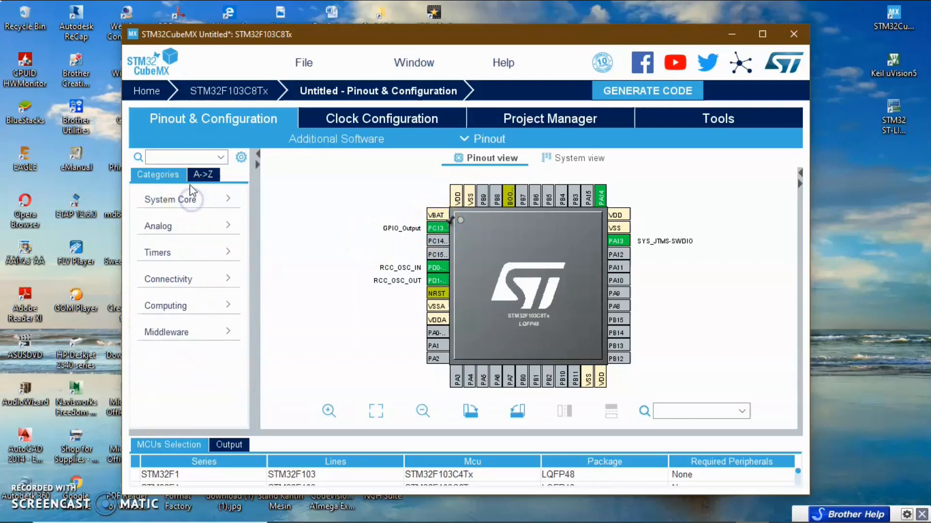
{"action": "left_click", "coordinate": [498, 115]}
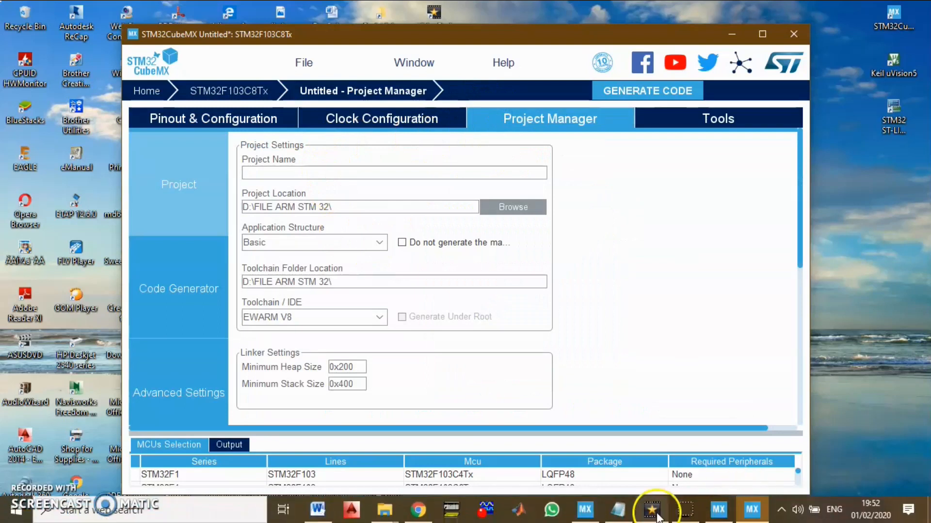
Step: Switch to Notepad, complete line 7 with "Apabila setinggan sudah benar maka beri nama file" and start a new line
{"action": "left_click", "coordinate": [657, 516]}
{"action": "type", "text": "Apabila s"}
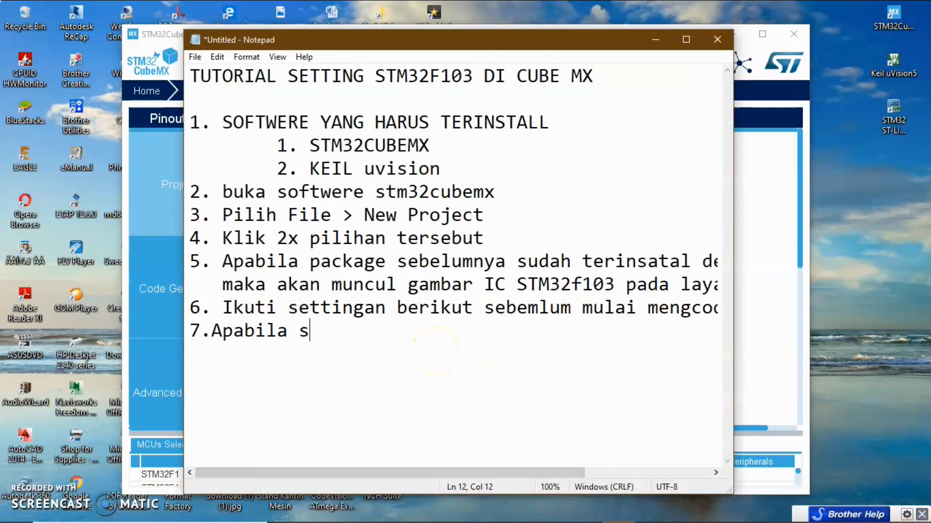
{"action": "type", "text": "etinggan sudah benar"}
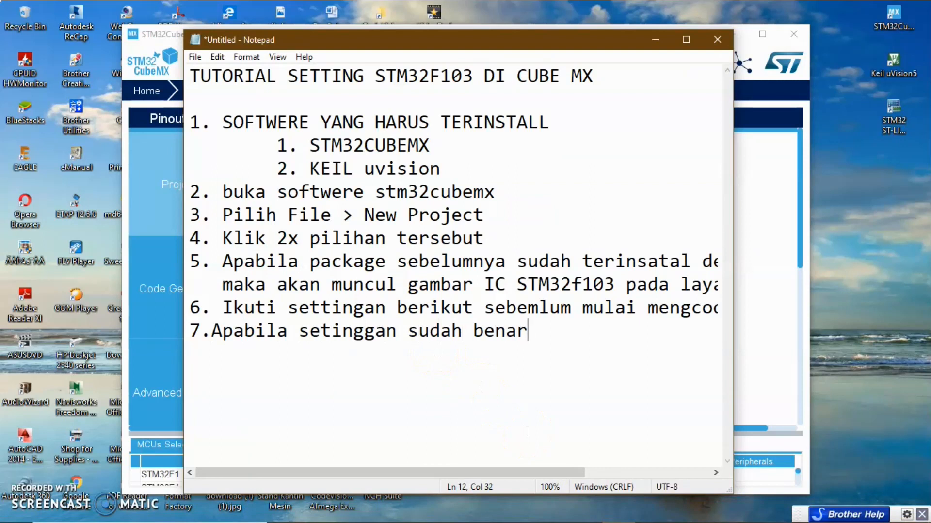
{"action": "type", "text": " maka beri nama file"}
{"action": "key", "text": "Return"}
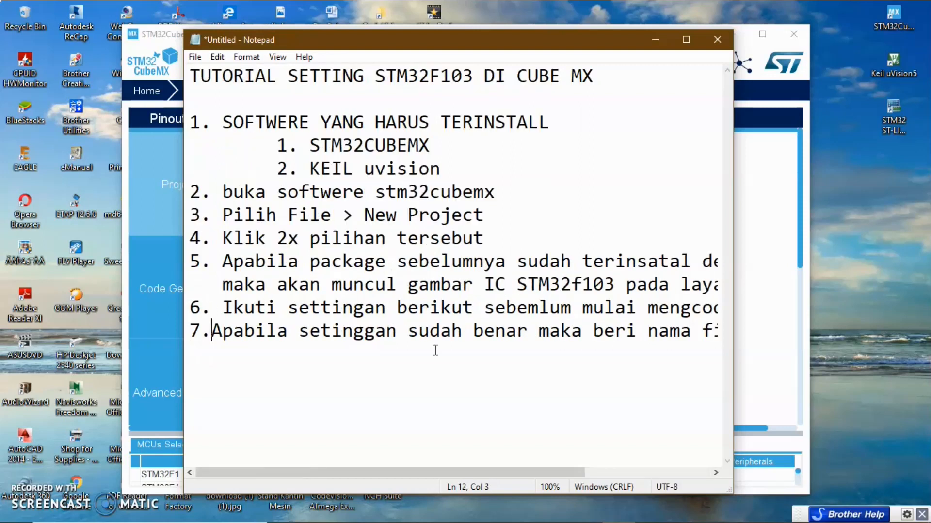
Step: Add a space after "7." and continue the instruction on an indented second line with "lalu ikuti pengaturan selanjutnya"
{"action": "key", "text": "Down"}
{"action": "type", "text": "lalu ikuti "}
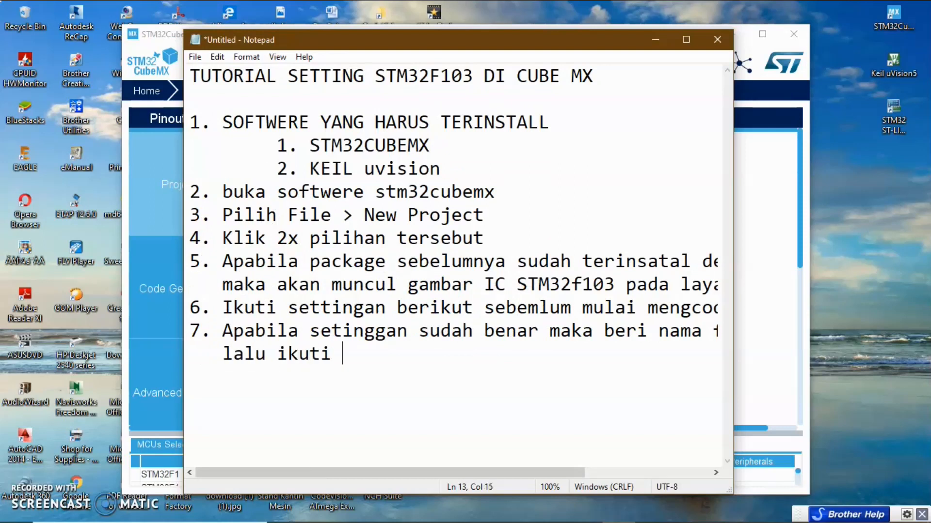
{"action": "type", "text": "pengatur"}
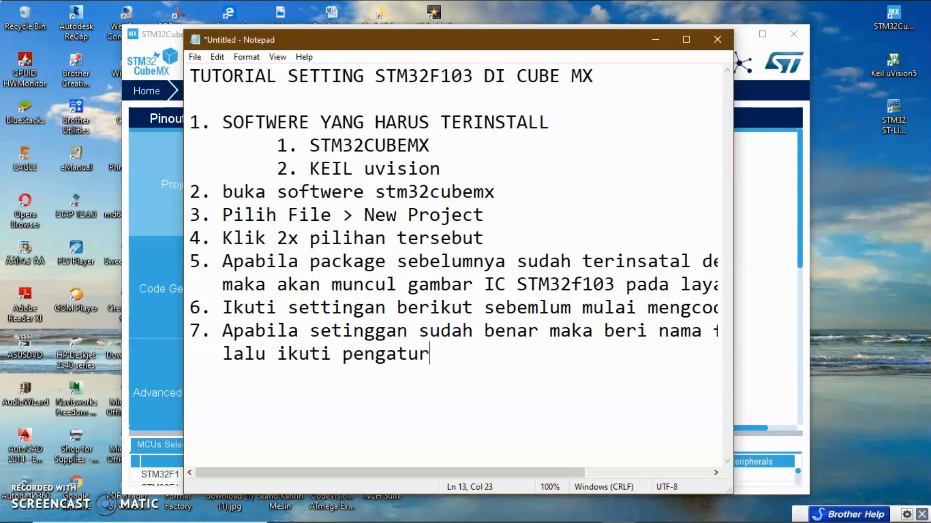
{"action": "type", "text": "an sele"}
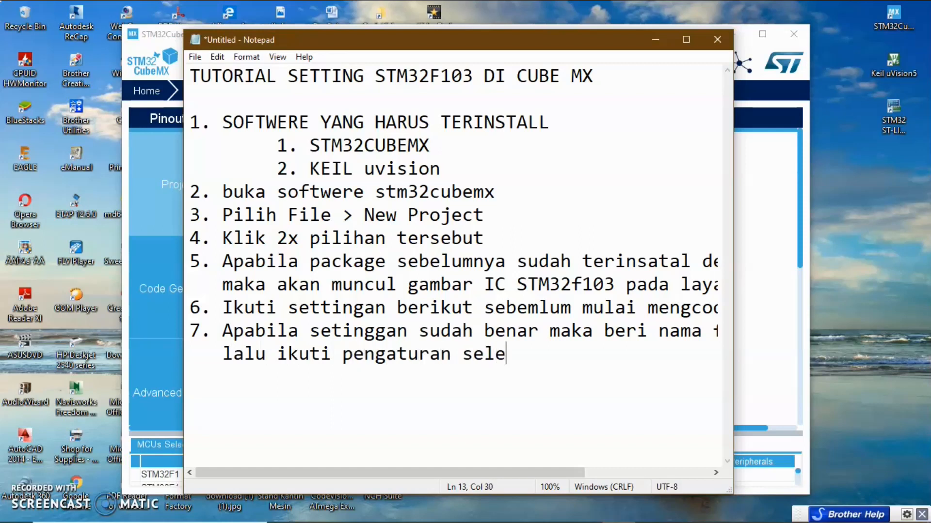
{"action": "key", "text": "BackSpace"}
{"action": "type", "text": "anjutnya"}
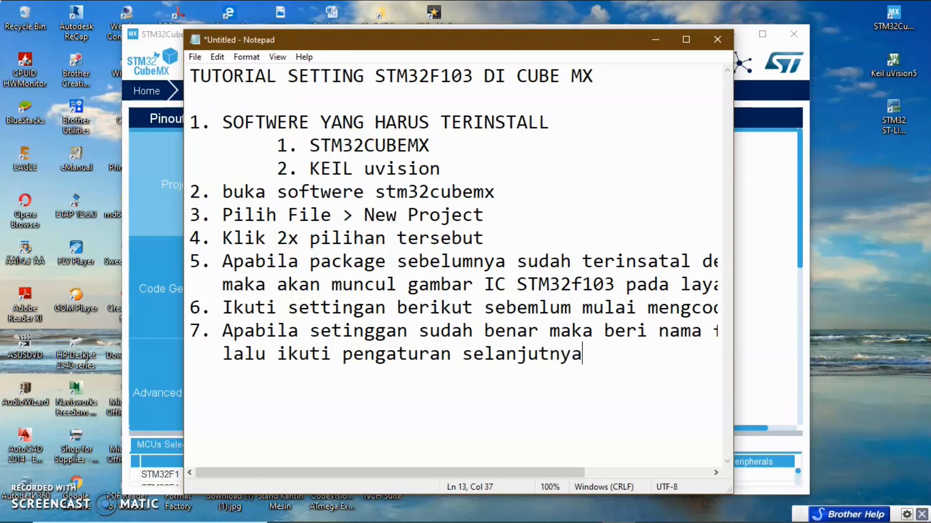
Step: Return to STM32CubeMX, name the project Led_blinking and set the code generator to copy only the necessary library files
{"action": "left_click", "coordinate": [655, 39]}
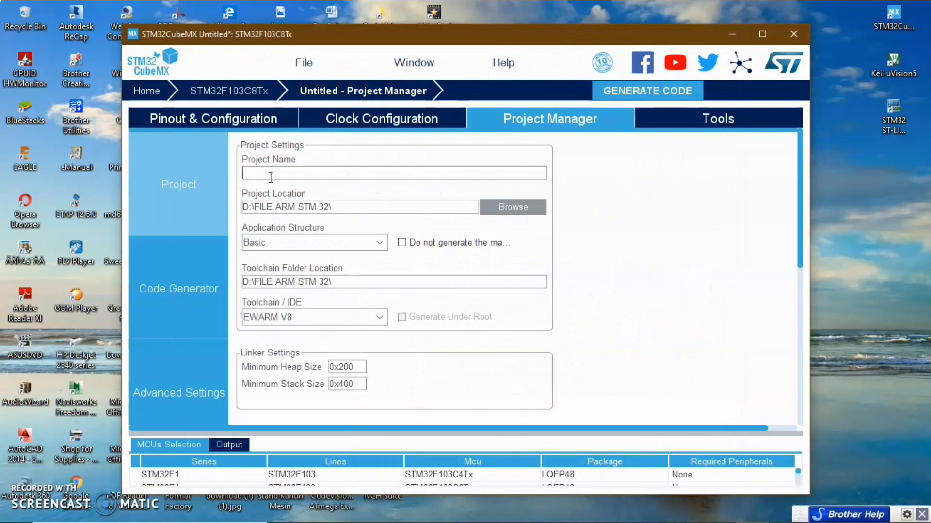
{"action": "key", "text": "BackSpace"}
{"action": "type", "text": "d_blinking"}
{"action": "left_click", "coordinate": [186, 286]}
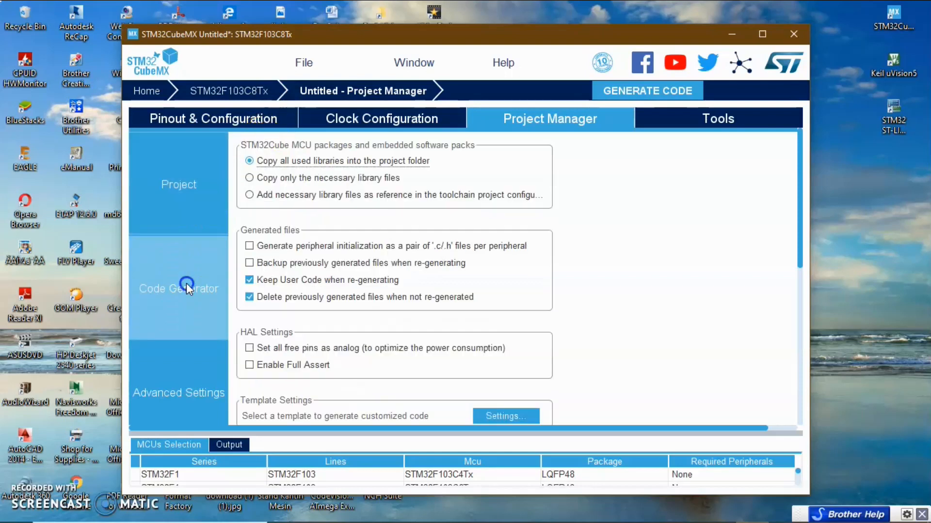
{"action": "left_click", "coordinate": [250, 178]}
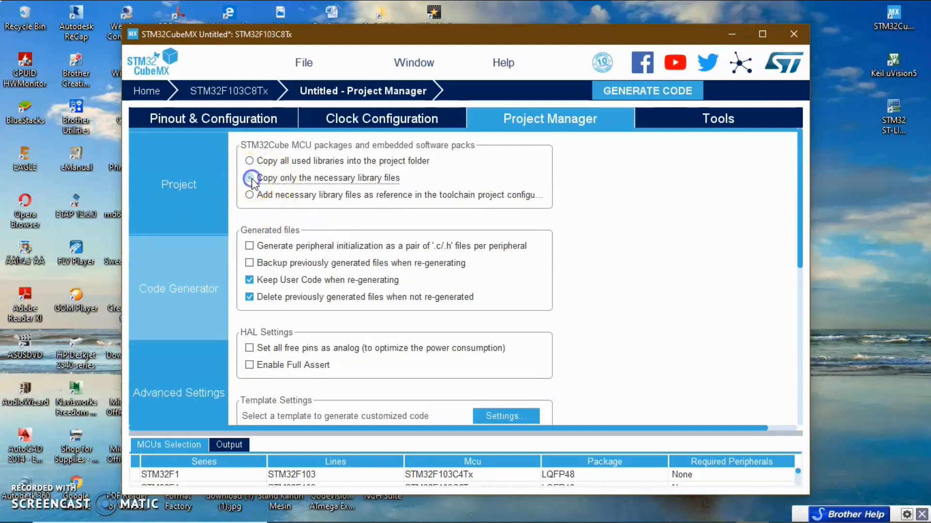
Step: Set the project's Toolchain / IDE to MDK-ARM V5
{"action": "left_click", "coordinate": [170, 187]}
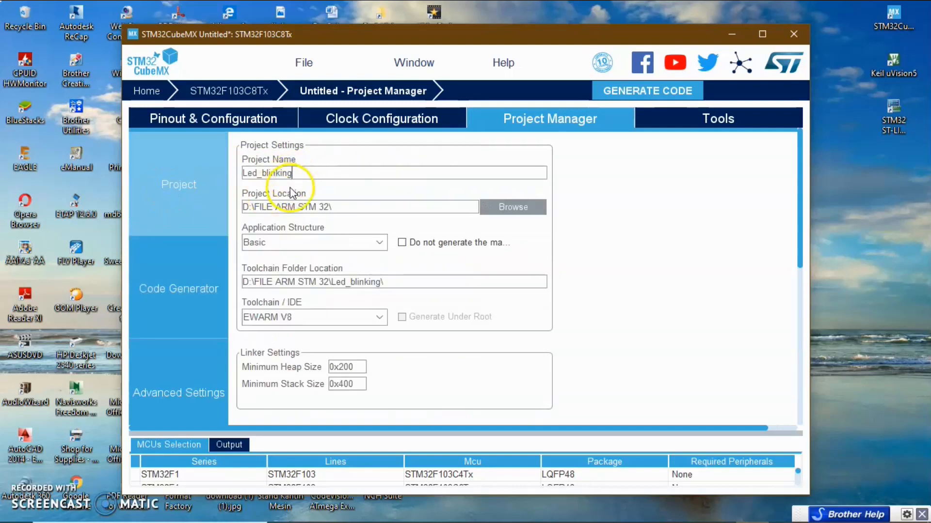
{"action": "left_click", "coordinate": [379, 316]}
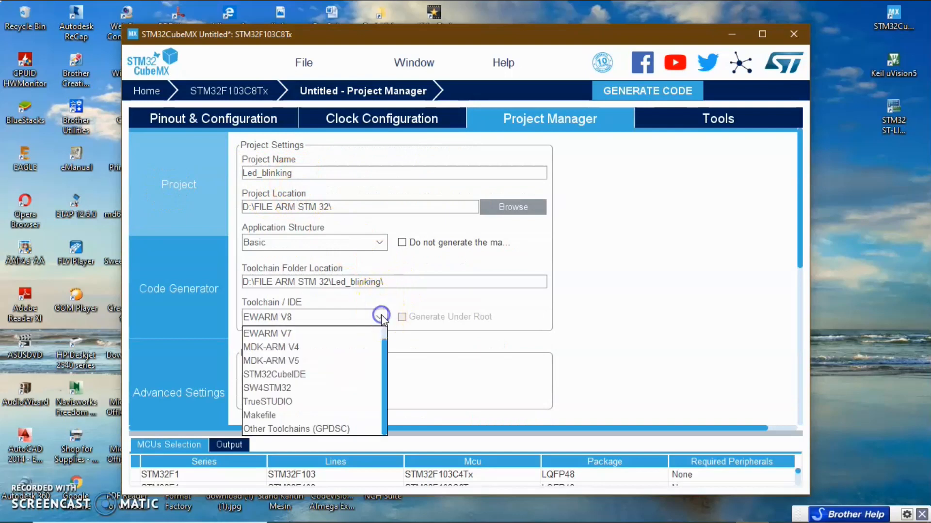
{"action": "left_click", "coordinate": [294, 359]}
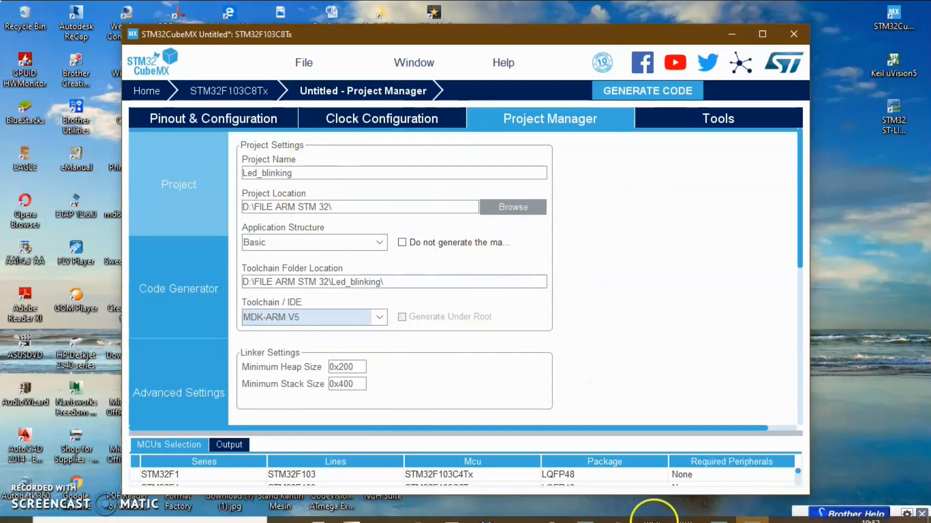
Step: Switch to Notepad, add "8. Apabila sudah selesai klik generate code" and start a new line
{"action": "mouse_move", "coordinate": [657, 514]}
{"action": "left_click", "coordinate": [618, 518]}
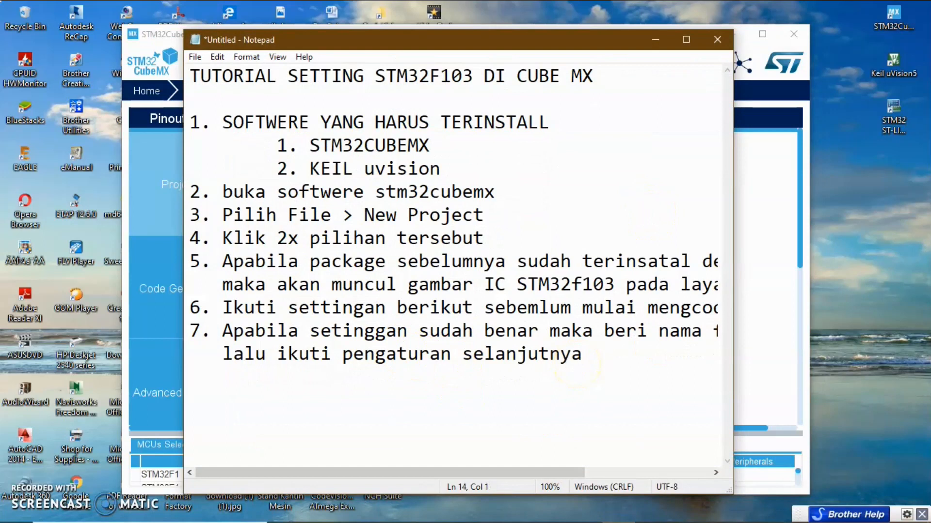
{"action": "type", "text": "abila sudah selesai klik gen"}
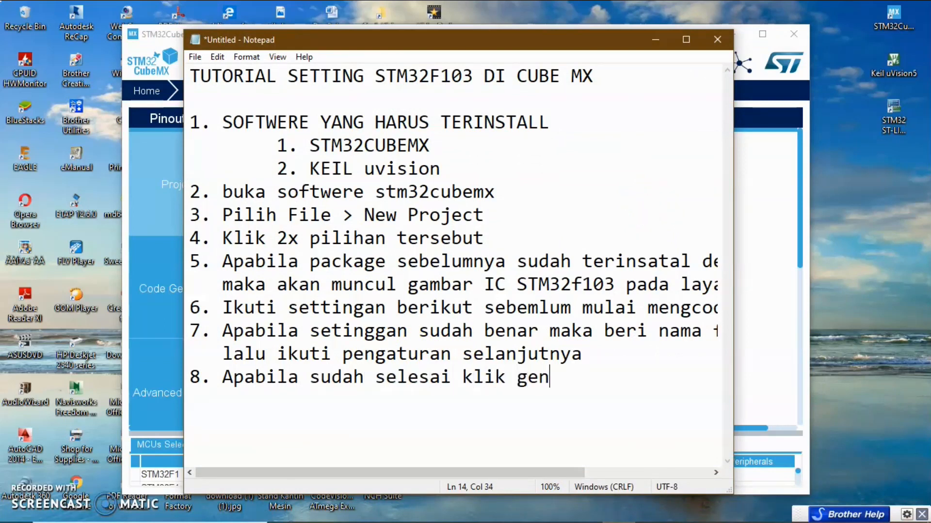
{"action": "type", "text": "erate code"}
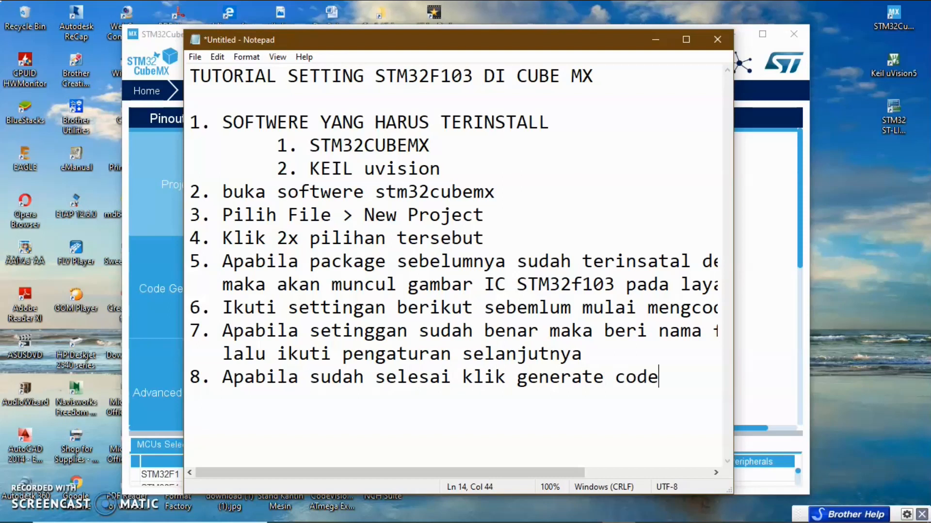
{"action": "key", "text": "Return"}
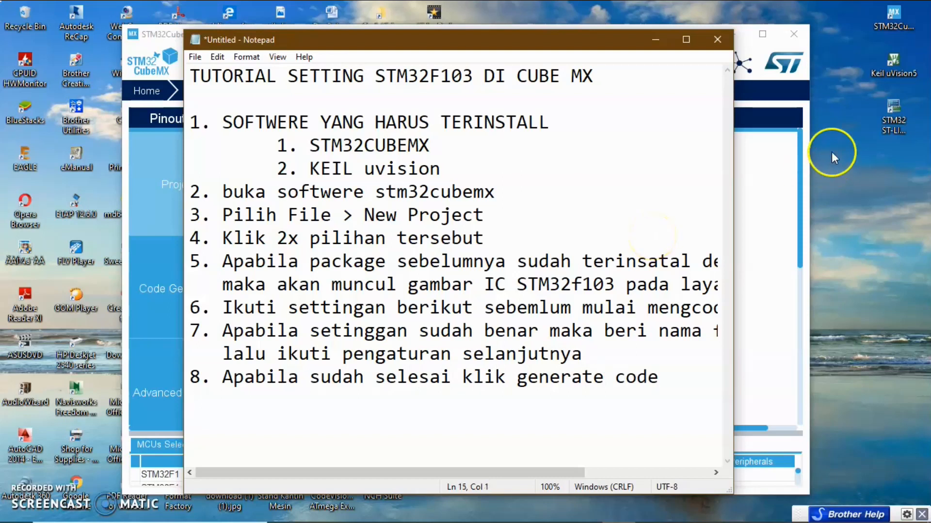
Step: Return to STM32CubeMX and generate the code for the Led_blinking project
{"action": "left_click", "coordinate": [655, 40]}
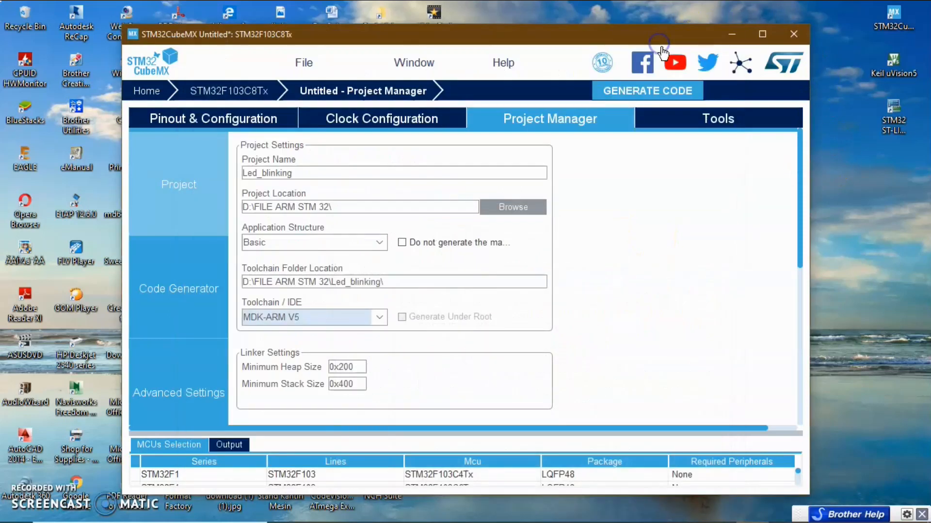
{"action": "left_click", "coordinate": [664, 92]}
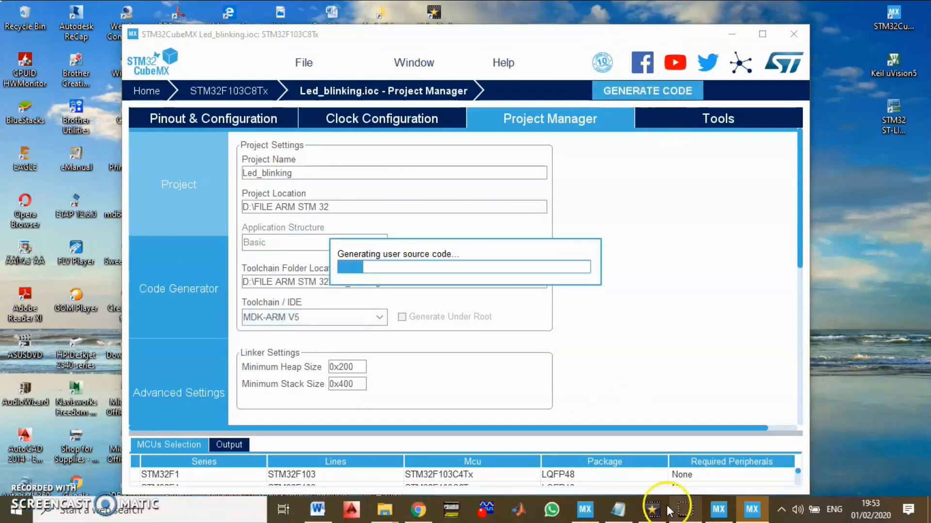
Step: Add "9. tunggu hingga selesai" to the Notepad instructions and return to STM32CubeMX
{"action": "left_click", "coordinate": [625, 513]}
{"action": "left_click", "coordinate": [467, 410]}
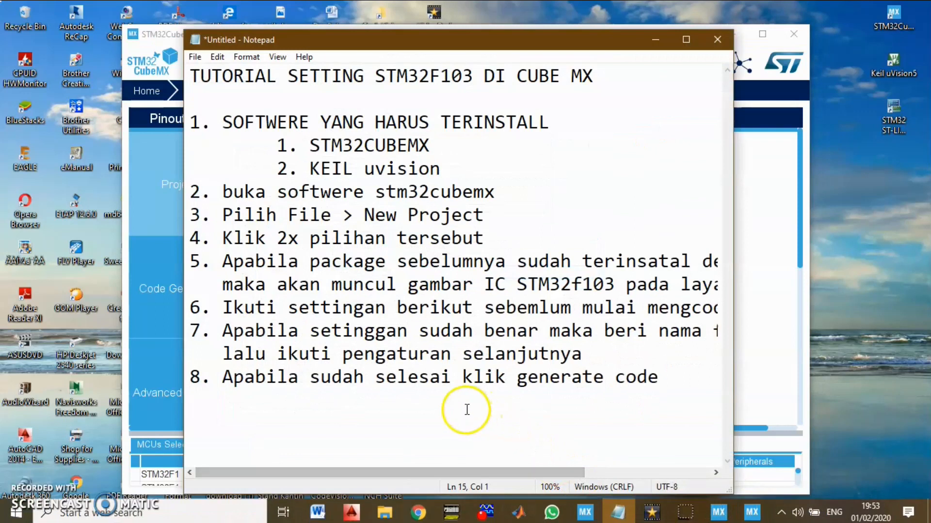
{"action": "type", "text": "9."}
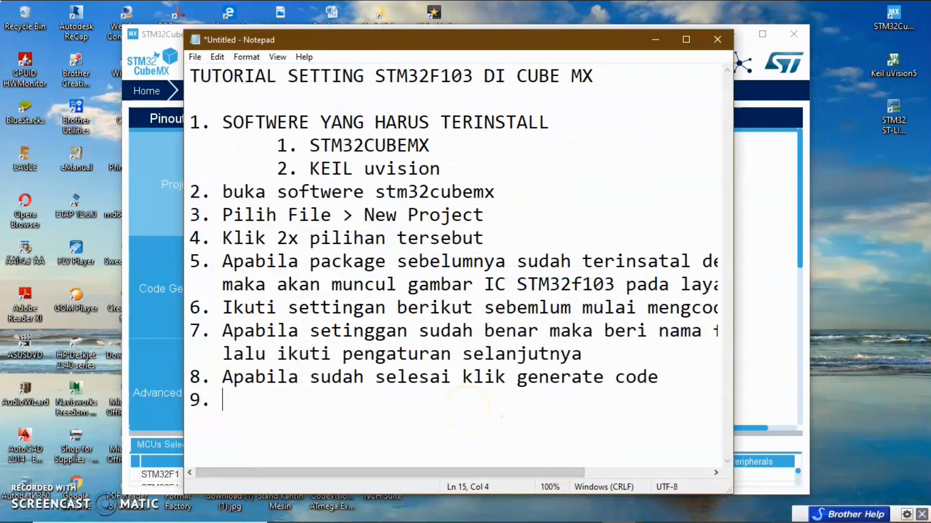
{"action": "type", "text": " tunggu h"}
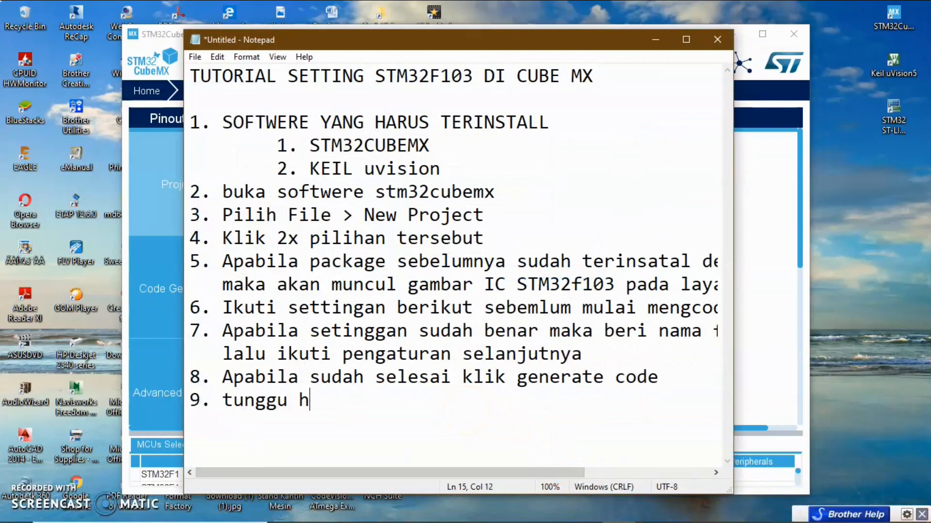
{"action": "type", "text": "ingga selesai"}
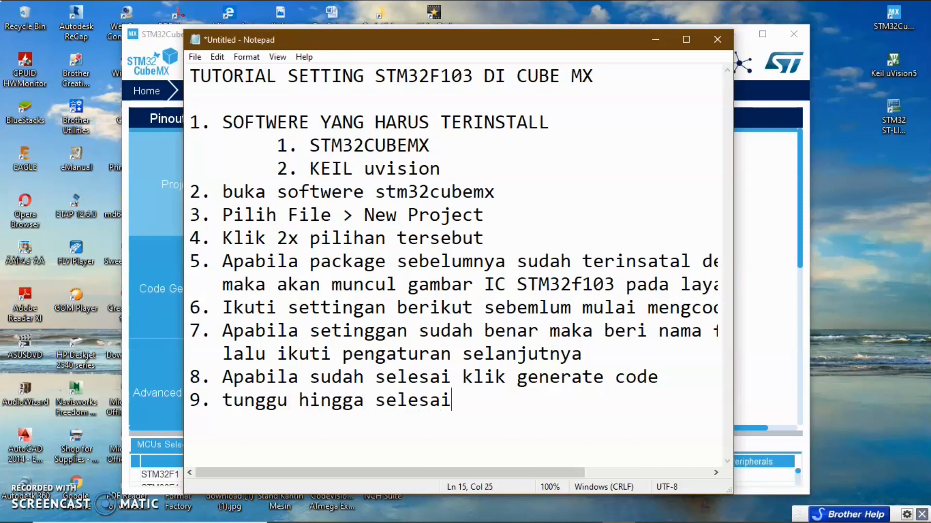
{"action": "left_click", "coordinate": [655, 40]}
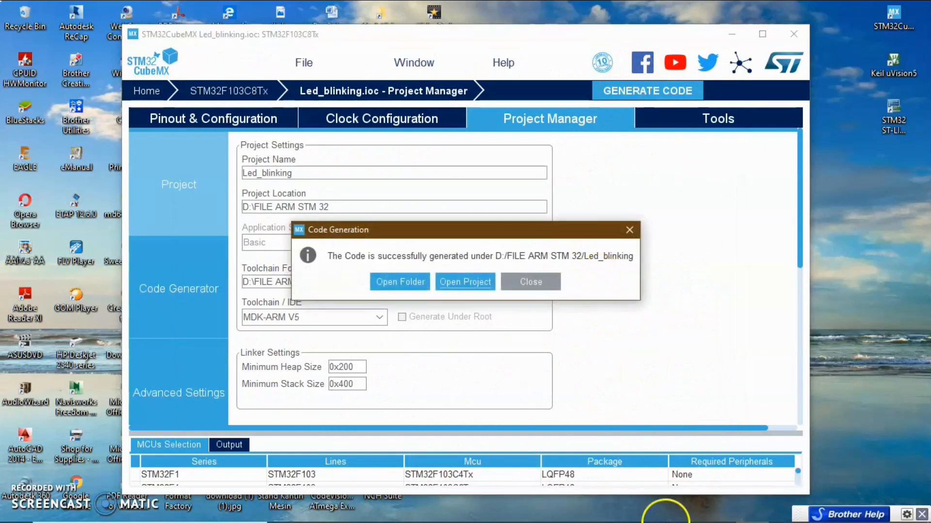
{"action": "mouse_move", "coordinate": [727, 515]}
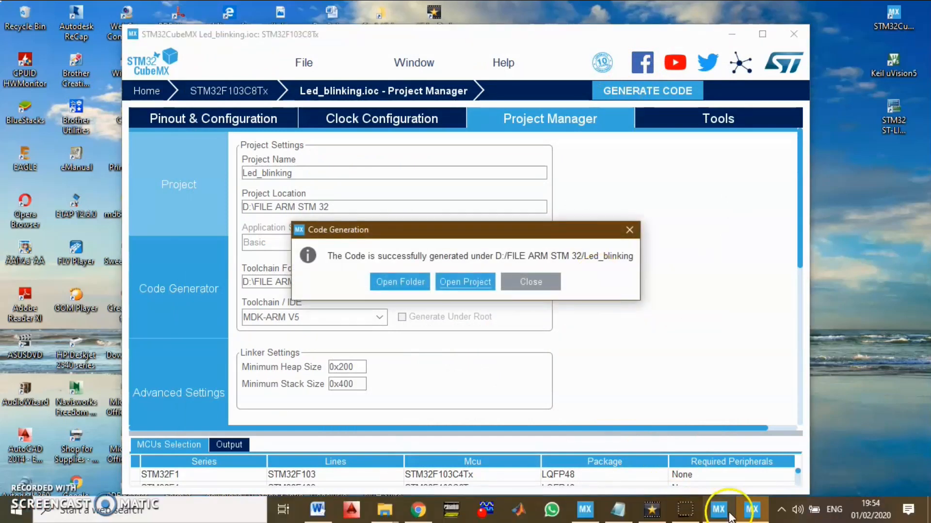
Step: Switch to Notepad and add the line "10. klik open project" to the instructions
{"action": "left_click", "coordinate": [618, 512]}
{"action": "key", "text": "Return"}
{"action": "type", "text": "10. klik open project"}
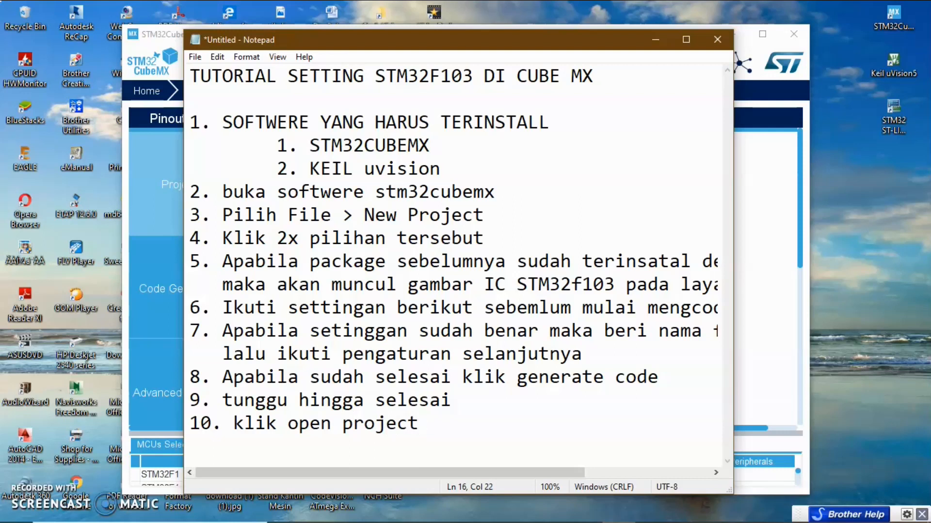
Step: Return to STM32CubeMX and open the generated Led_blinking project in Keil µVision
{"action": "left_click", "coordinate": [657, 39]}
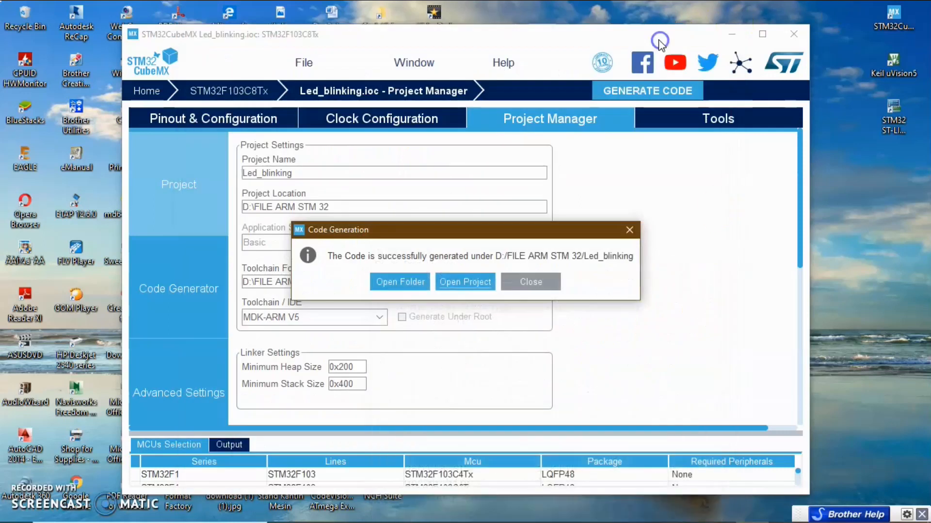
{"action": "left_click", "coordinate": [475, 277]}
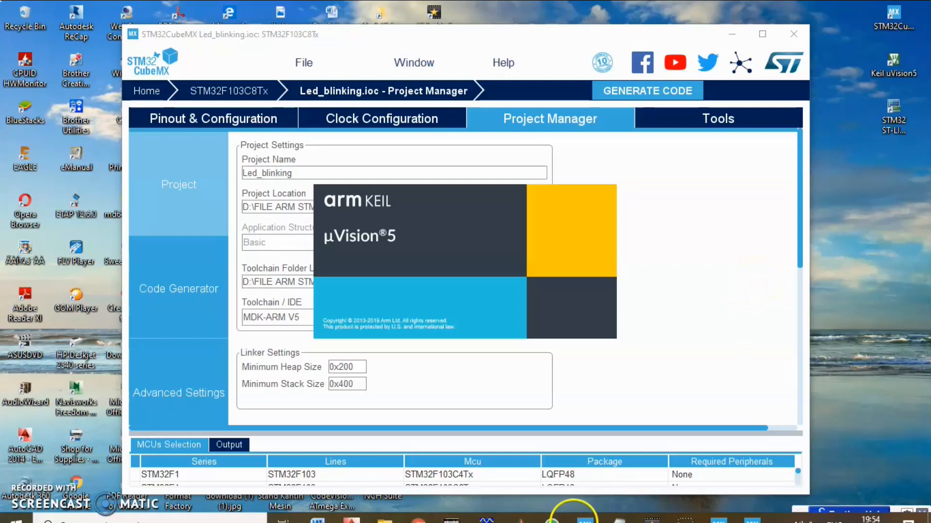
{"action": "left_click", "coordinate": [630, 510]}
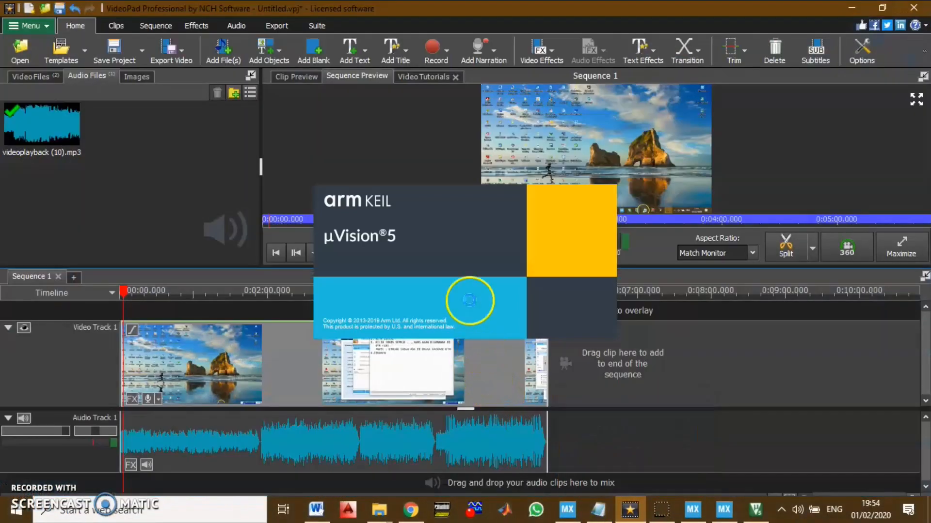
{"action": "left_click", "coordinate": [597, 509]}
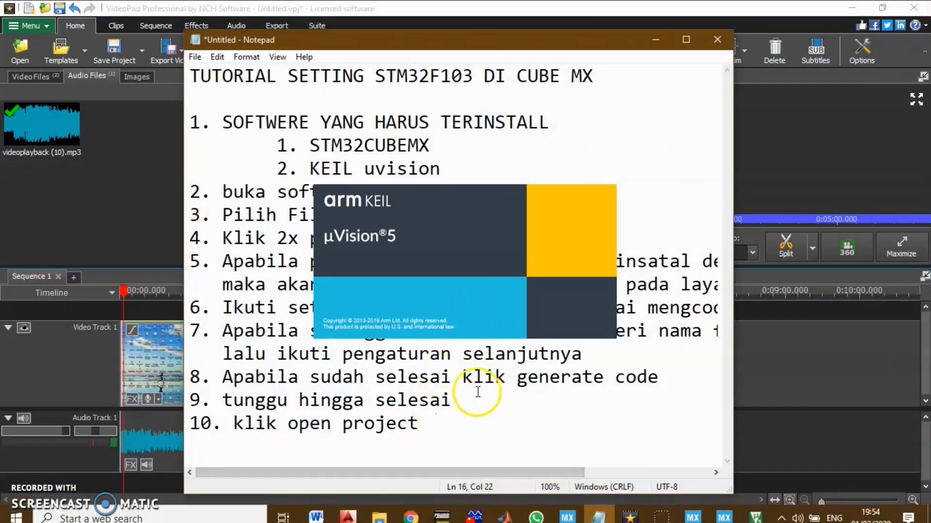
{"action": "left_click", "coordinate": [852, 7]}
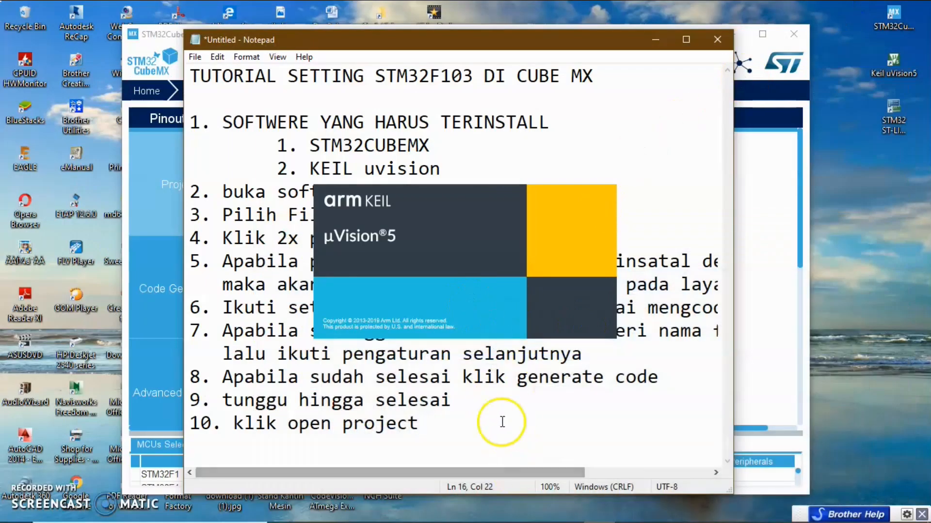
{"action": "left_click", "coordinate": [576, 513]}
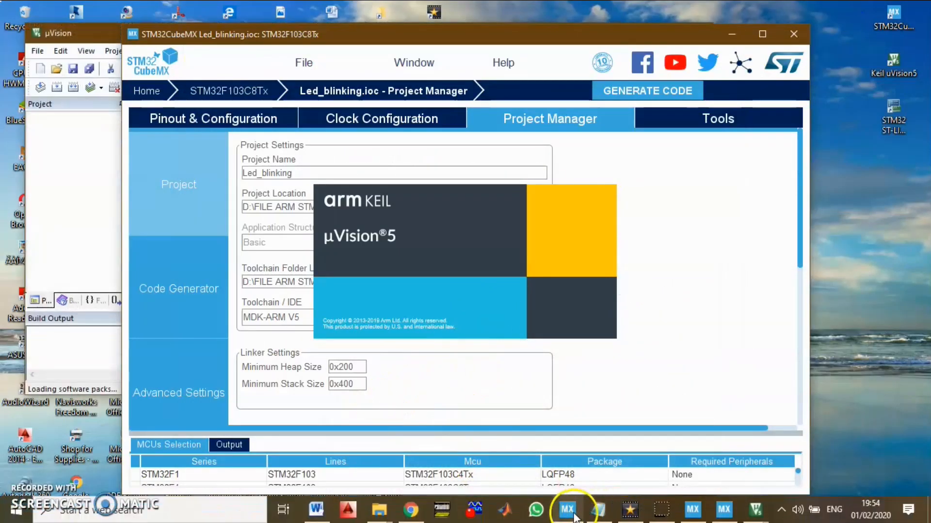
Step: Add "11. Apabila sudah benar akan muncul tampilan berikut" to the Notepad instructions and start a new line
{"action": "left_click", "coordinate": [598, 512]}
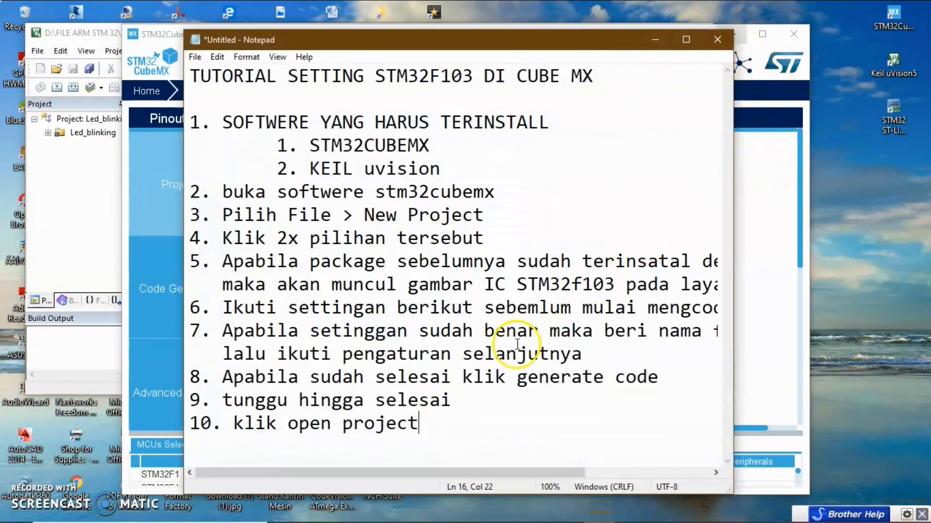
{"action": "key", "text": "Return"}
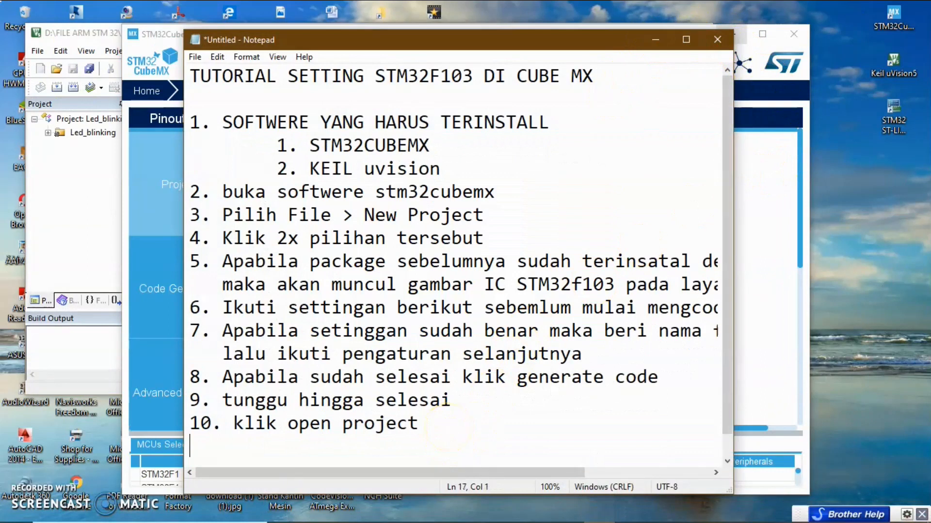
{"action": "type", "text": "11. Apabila s"}
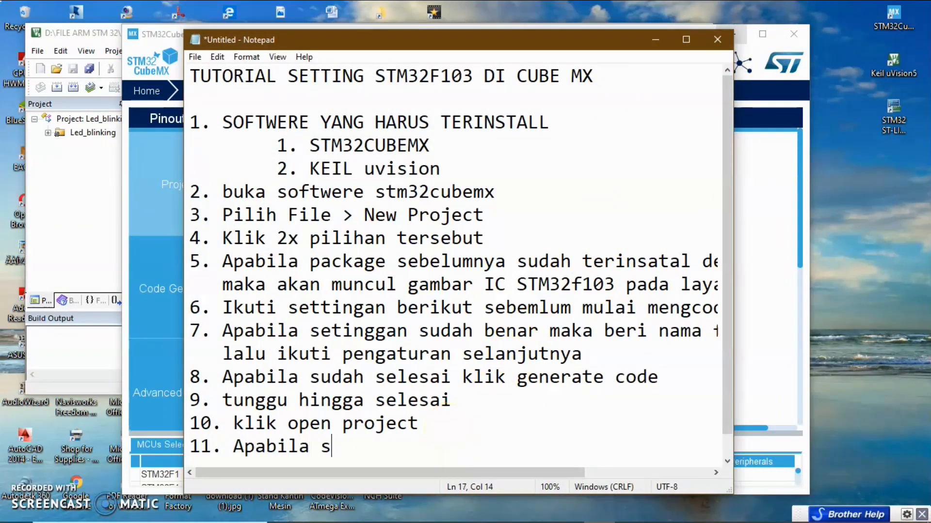
{"action": "type", "text": "udah ben"}
{"action": "type", "text": "ar klik"}
{"action": "key", "text": "BackSpace"}
{"action": "key", "text": "BackSpace"}
{"action": "key", "text": "BackSpace"}
{"action": "type", "text": "akan muncul tam"}
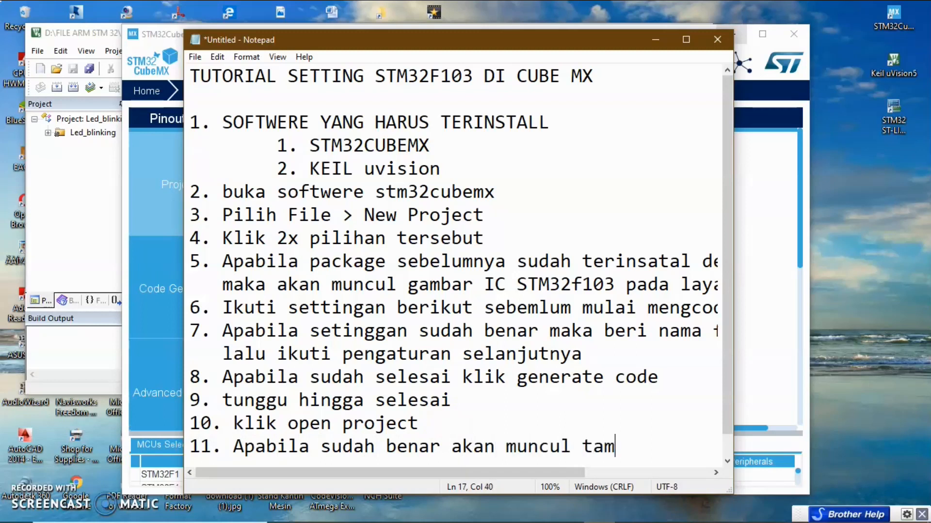
{"action": "type", "text": "pilan berikut"}
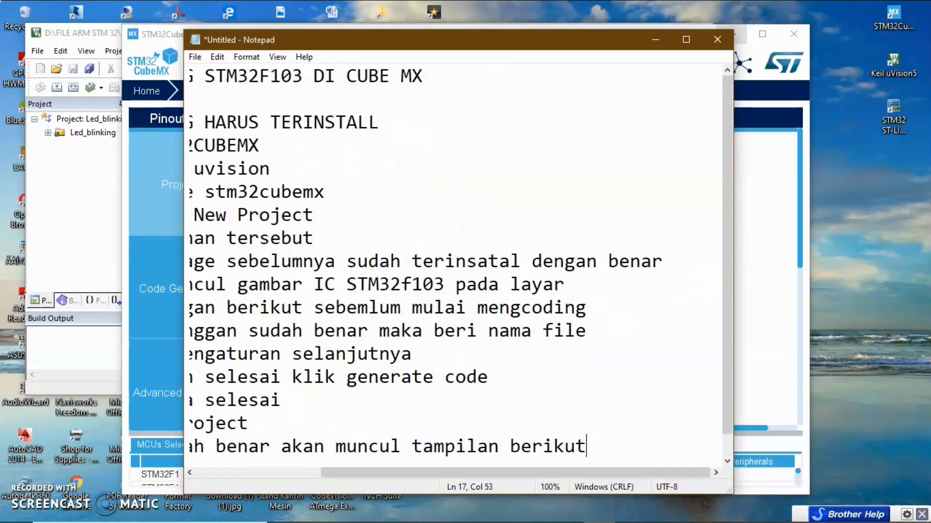
{"action": "key", "text": "Return"}
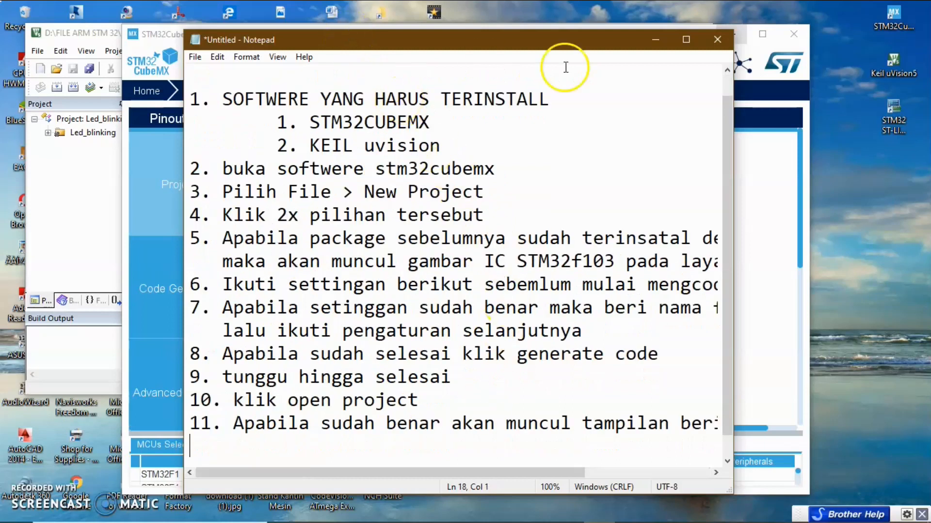
Step: Minimize Notepad and STM32CubeMX, and open main.c from the Application/User group of the Led_blinking project in µVision
{"action": "left_click", "coordinate": [655, 39]}
{"action": "left_click", "coordinate": [726, 32]}
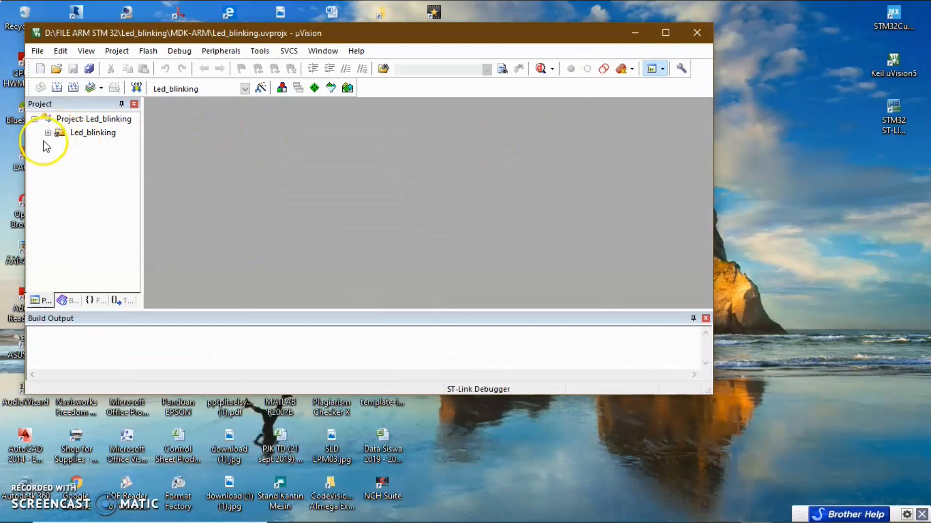
{"action": "left_click", "coordinate": [48, 133]}
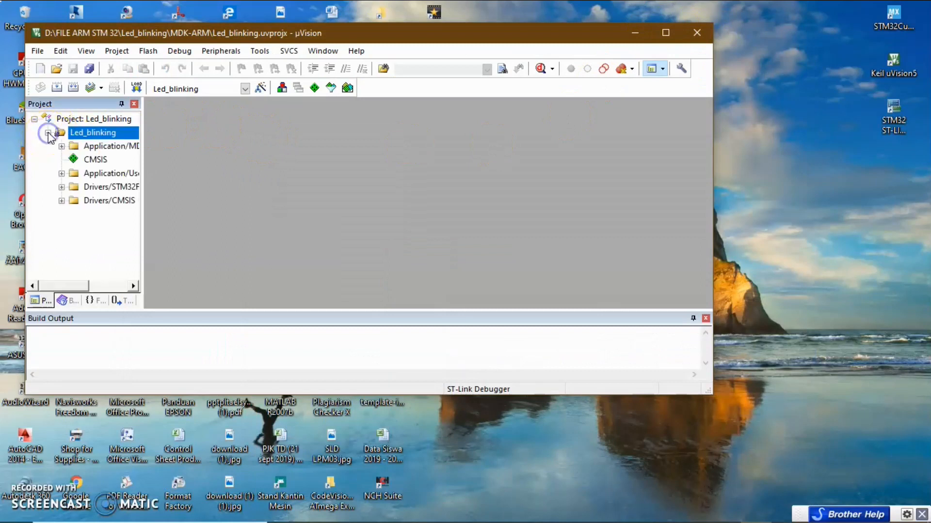
{"action": "left_click", "coordinate": [62, 173]}
{"action": "double_click", "coordinate": [108, 187]}
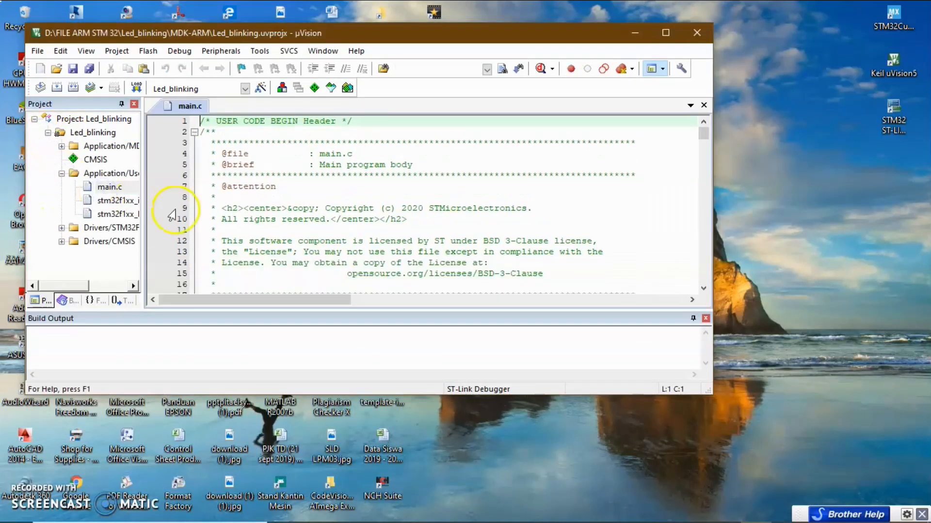
Step: Maximize the µVision window and review the generated code in main.c through to the end of the file
{"action": "left_click", "coordinate": [670, 33]}
{"action": "scroll", "coordinate": [528, 184], "scroll_direction": "down", "scroll_amount": 16}
{"action": "scroll", "coordinate": [526, 189], "scroll_direction": "down", "scroll_amount": 20}
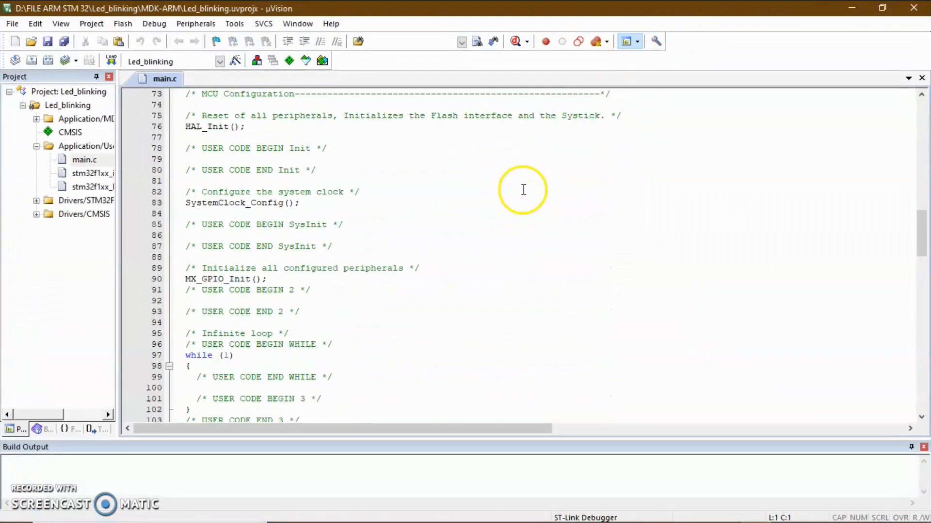
{"action": "scroll", "coordinate": [522, 193], "scroll_direction": "down", "scroll_amount": 7}
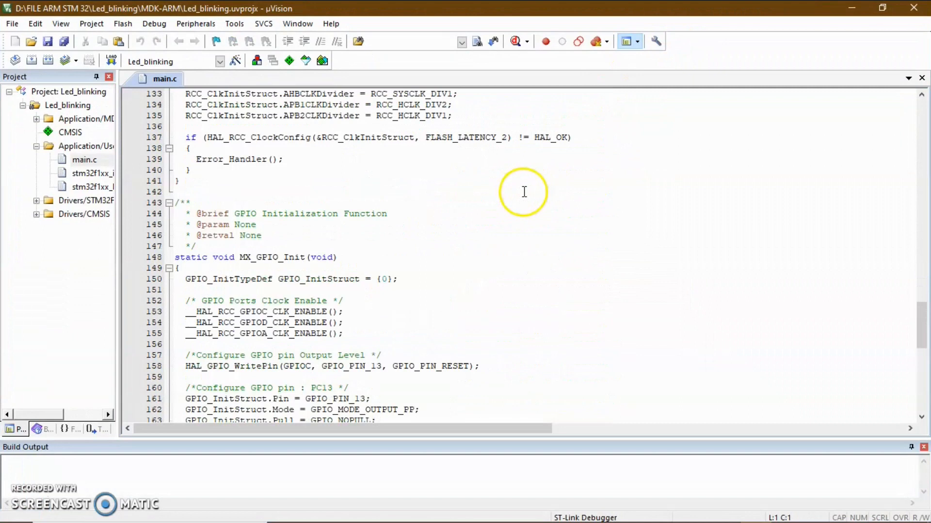
{"action": "scroll", "coordinate": [518, 192], "scroll_direction": "up", "scroll_amount": 4}
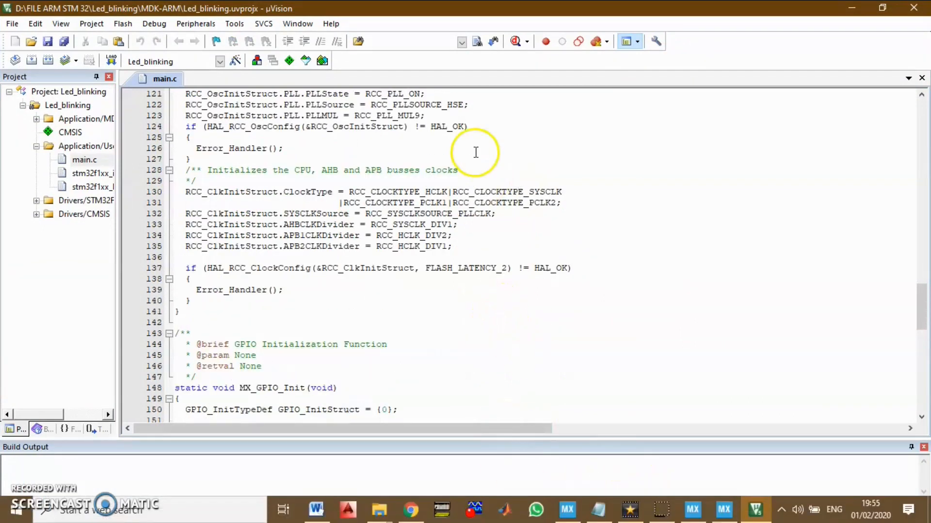
{"action": "scroll", "coordinate": [501, 260], "scroll_direction": "down", "scroll_amount": 3}
{"action": "scroll", "coordinate": [500, 262], "scroll_direction": "down", "scroll_amount": 15}
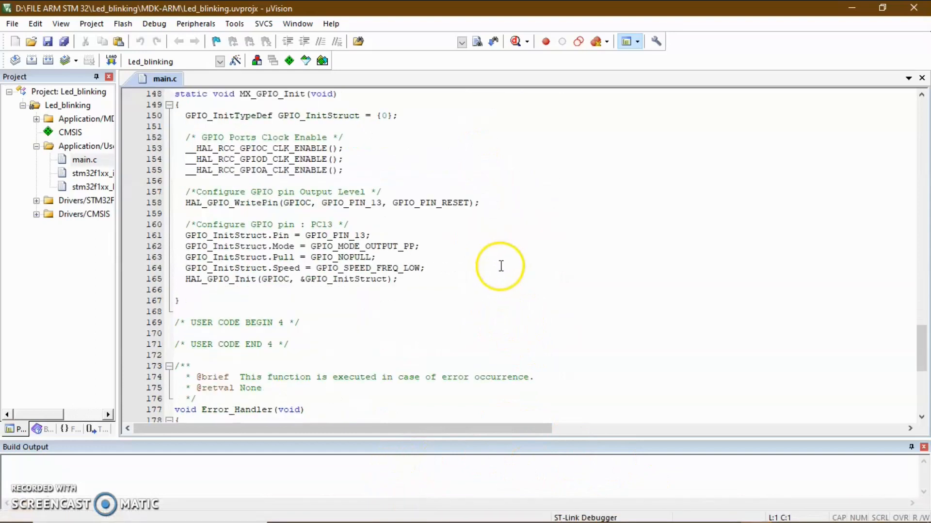
Step: Add "12. Selamat mengkoding file :)" to the Notepad instructions and return to µVision
{"action": "mouse_move", "coordinate": [555, 522]}
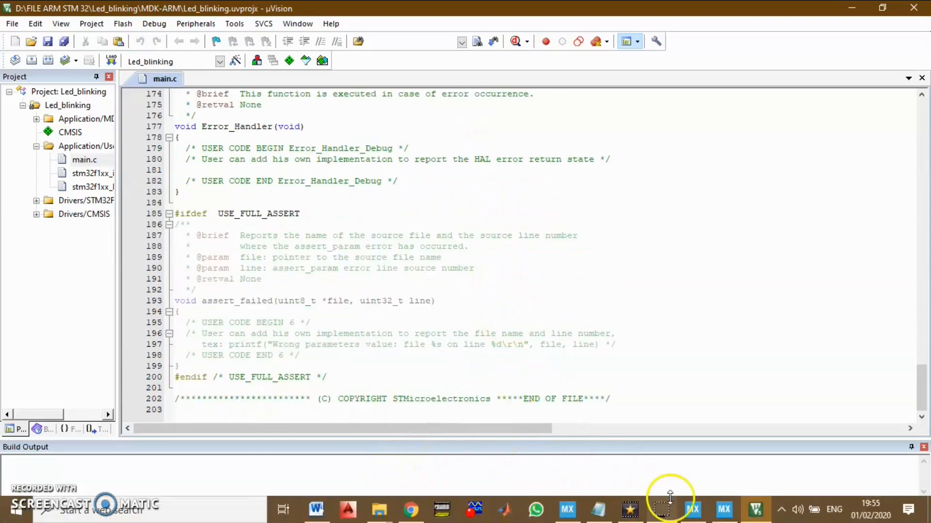
{"action": "left_click", "coordinate": [599, 509]}
{"action": "type", "text": "12. S"}
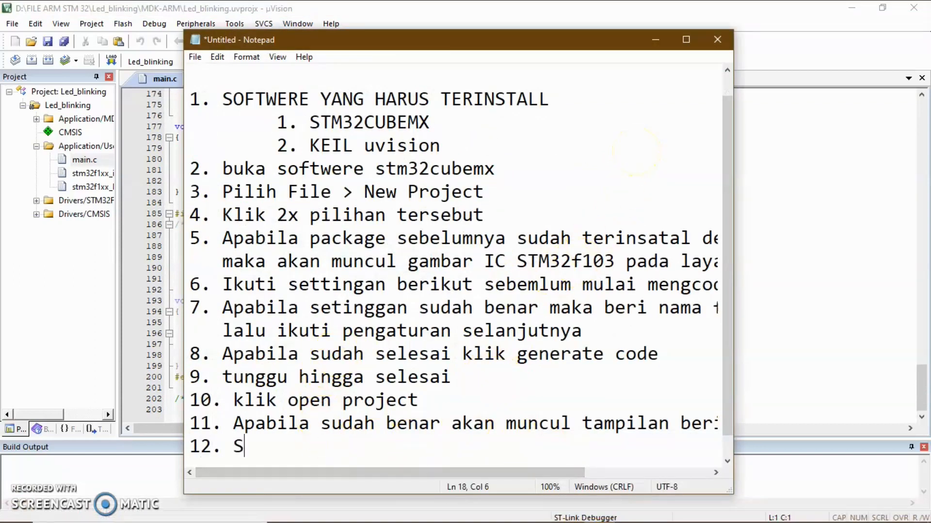
{"action": "type", "text": "elamat"}
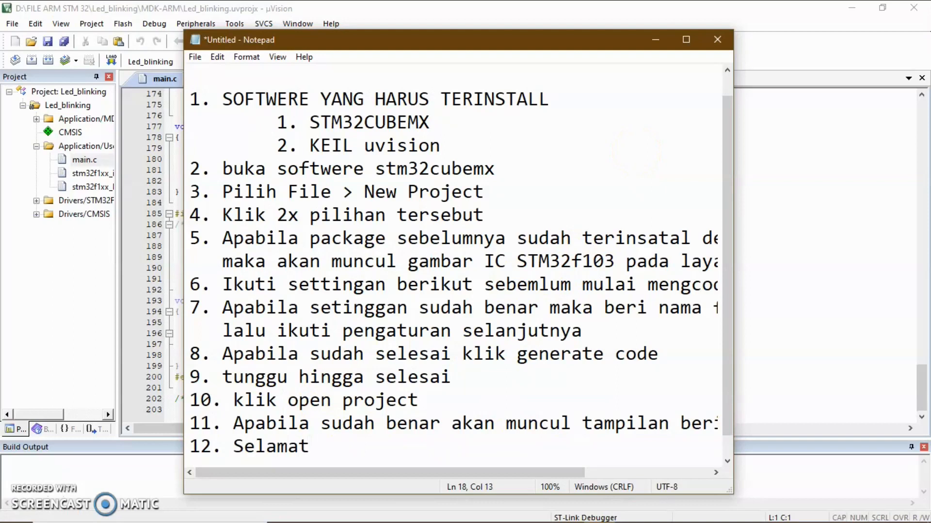
{"action": "type", "text": " mengkodig"}
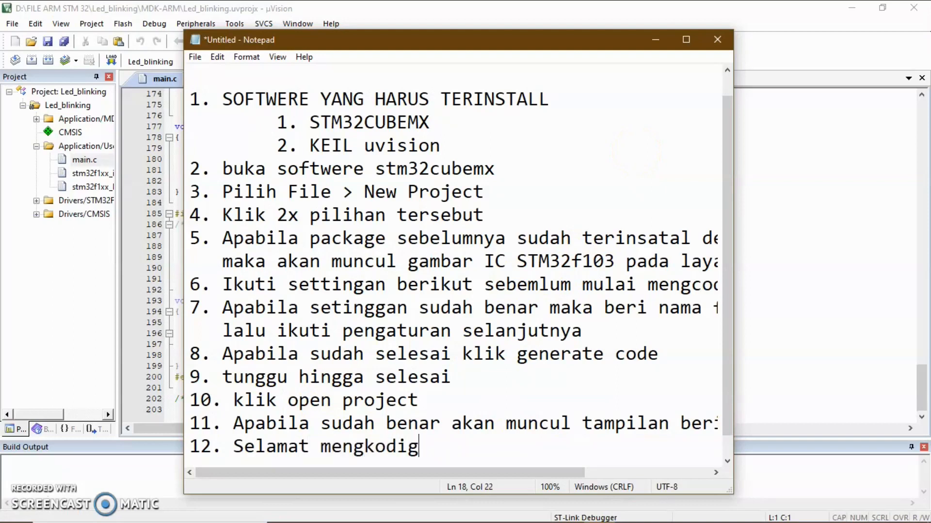
{"action": "key", "text": "BackSpace"}
{"action": "type", "text": "ng file :)"}
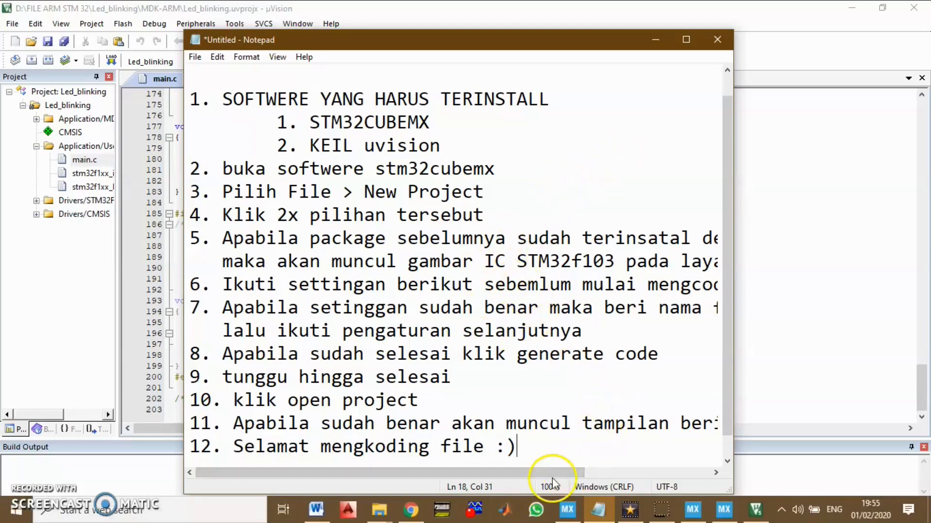
{"action": "mouse_move", "coordinate": [652, 516]}
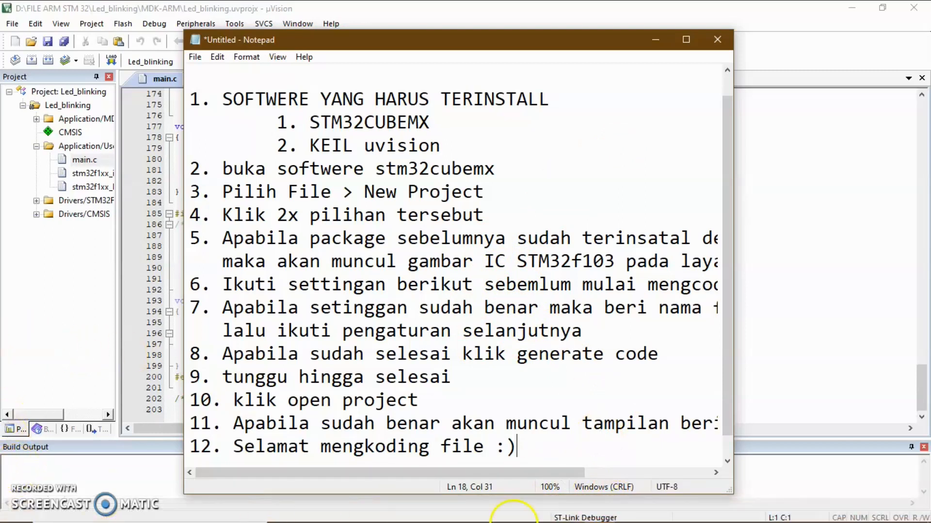
{"action": "left_click", "coordinate": [655, 40]}
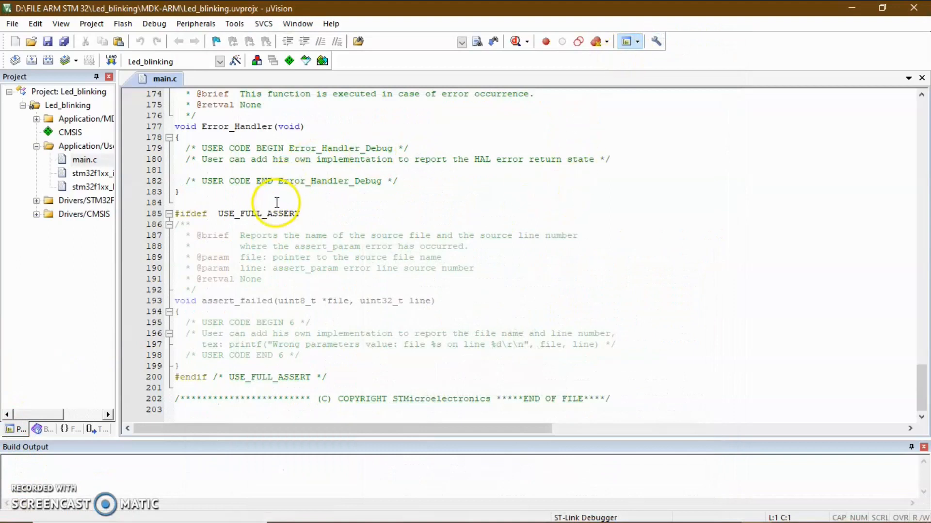
Step: Switch to Notepad and, below a blank line, add "THANK YOU FOR WATCHING....WAIT FOR THE NEXT VIDEO YA..." followed by a new line
{"action": "mouse_move", "coordinate": [537, 522]}
{"action": "left_click", "coordinate": [673, 510]}
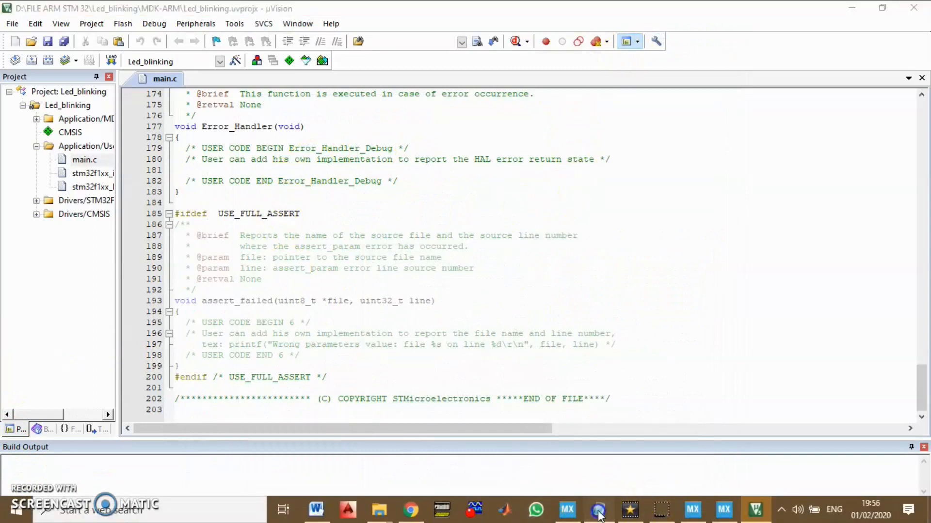
{"action": "key", "text": "Return"}
{"action": "key", "text": "Return"}
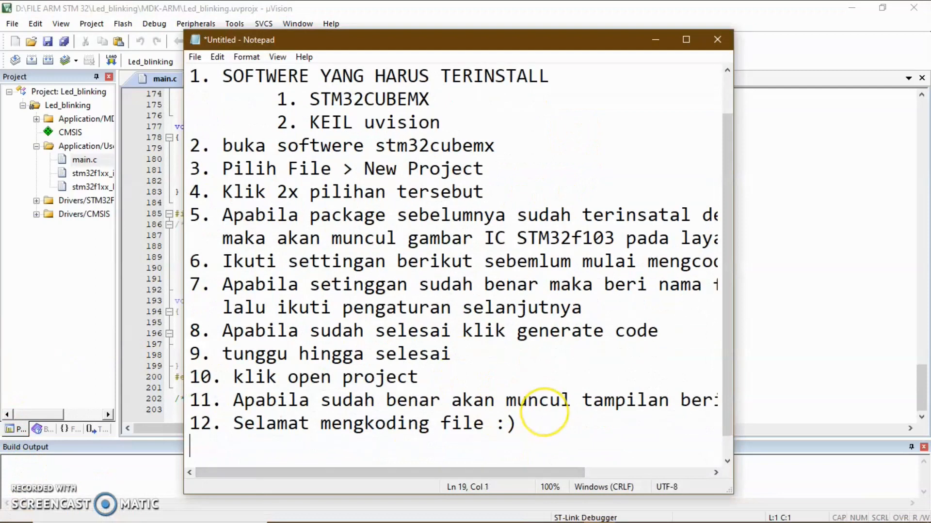
{"action": "type", "text": "THank"}
{"action": "key", "text": "BackSpace"}
{"action": "key", "text": "BackSpace"}
{"action": "key", "text": "Caps_Lock"}
{"action": "type", "text": "ANK YOU F"}
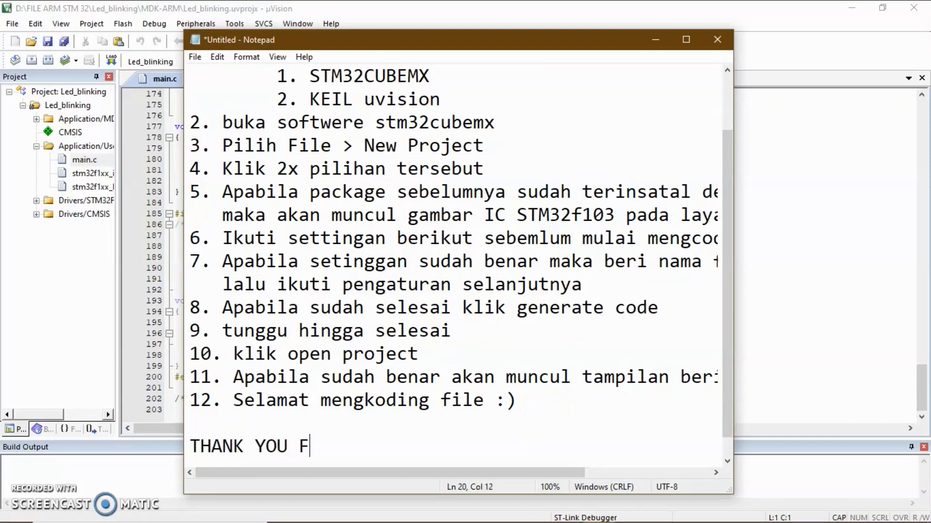
{"action": "type", "text": "OR WATCHING....WAI"}
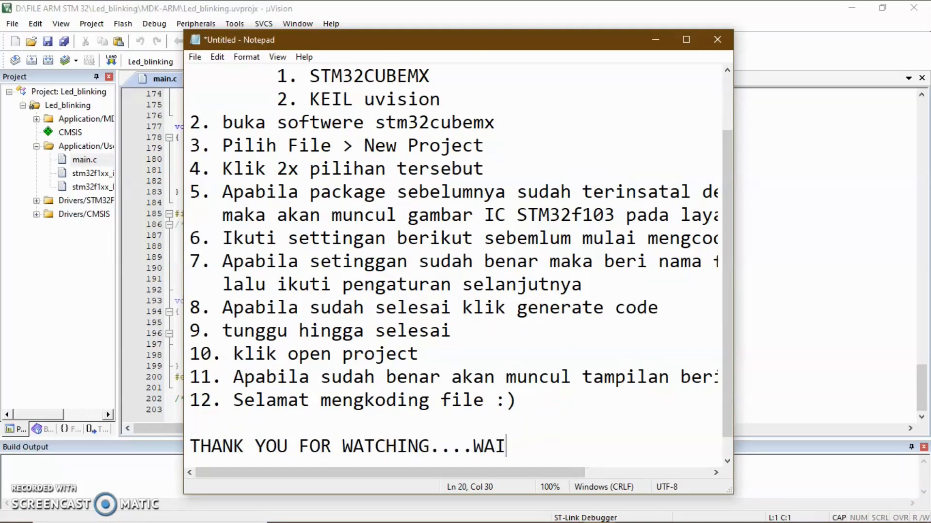
{"action": "type", "text": "T FOR "}
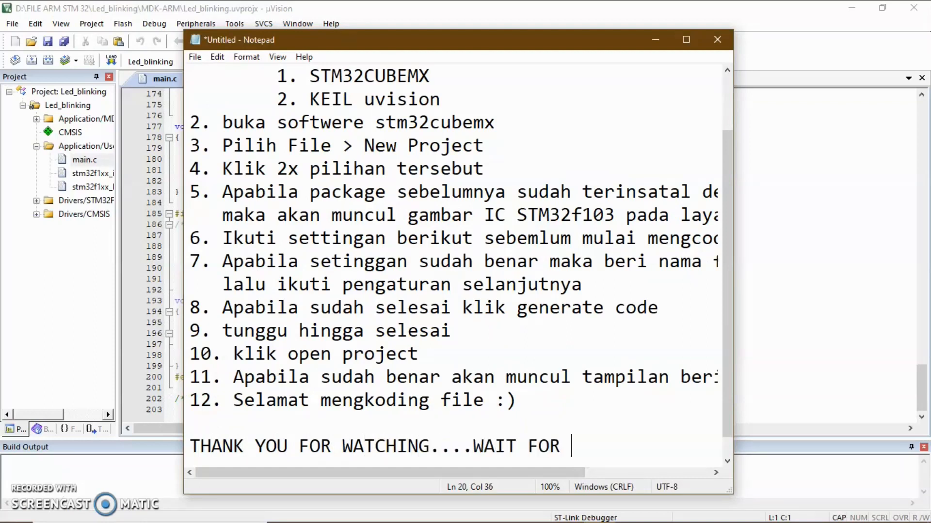
{"action": "type", "text": "THE NEXT VIDEO YA"}
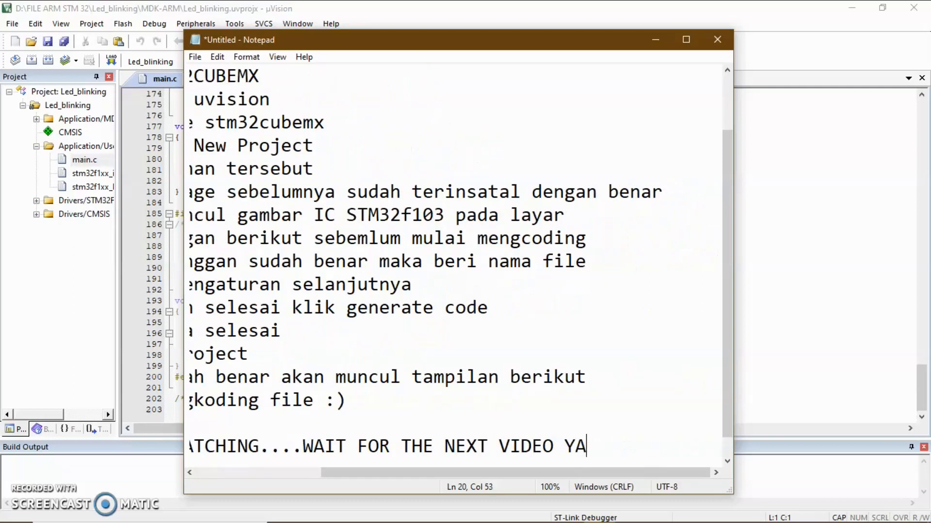
{"action": "type", "text": "..."}
{"action": "key", "text": "Return"}
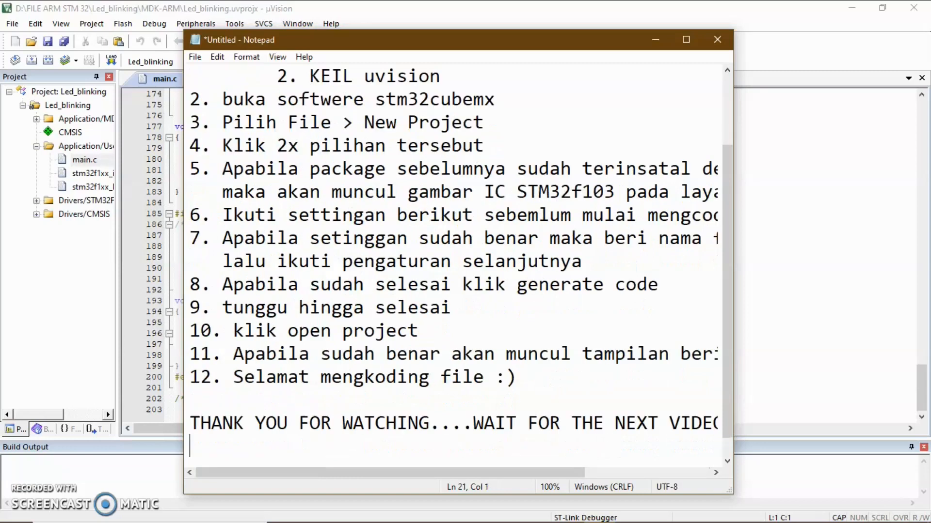